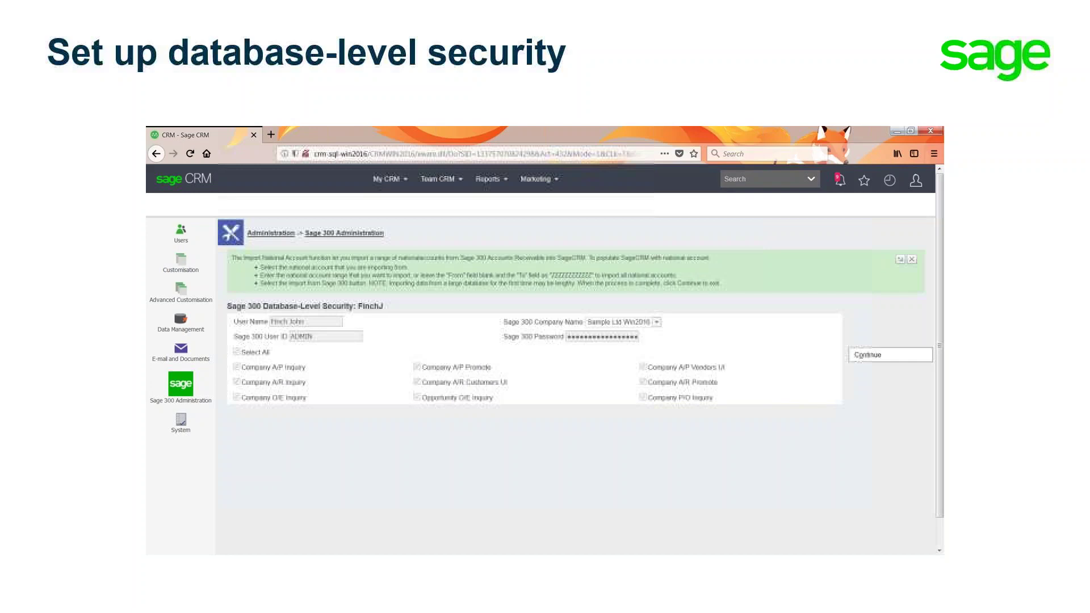
Leave the slide presentation for the remote desktop and maximize the Sage CRM browser window.
key("Right")
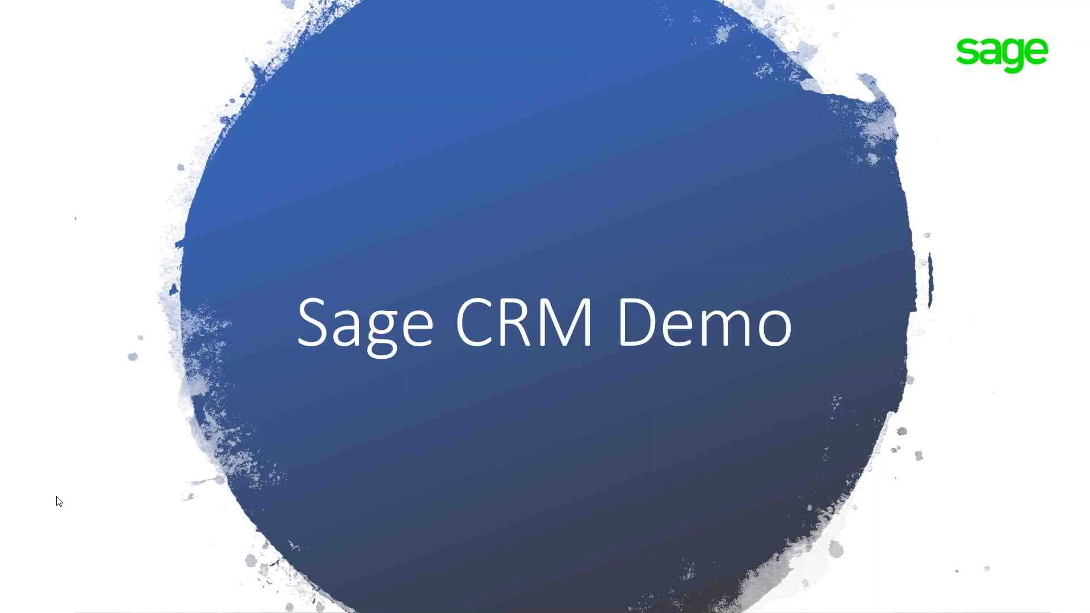
left_click_drag(0, 24, 577, 85)
left_click(972, 89)
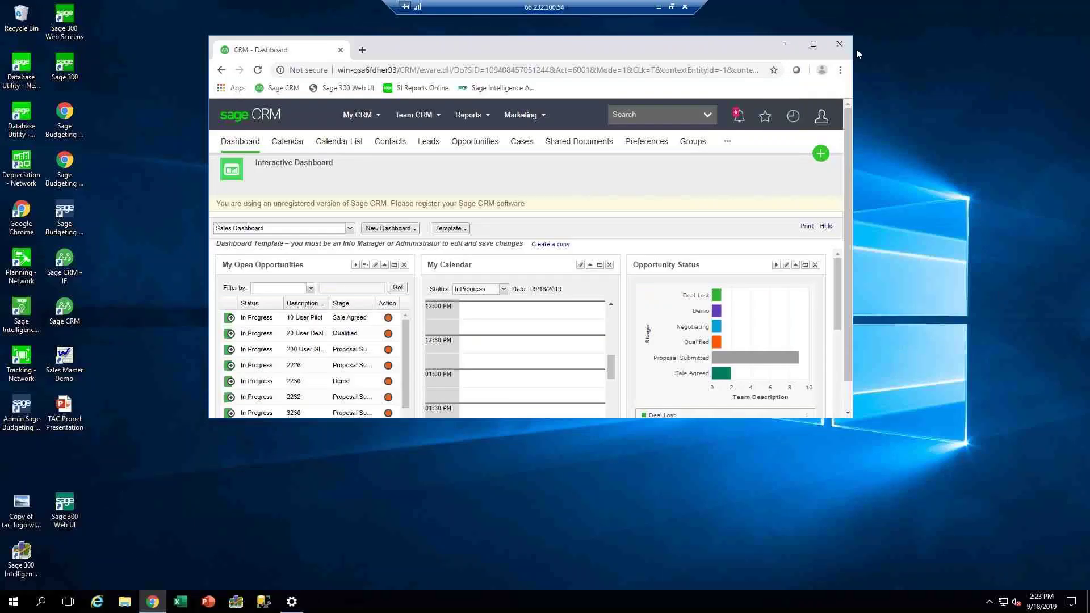
left_click(814, 44)
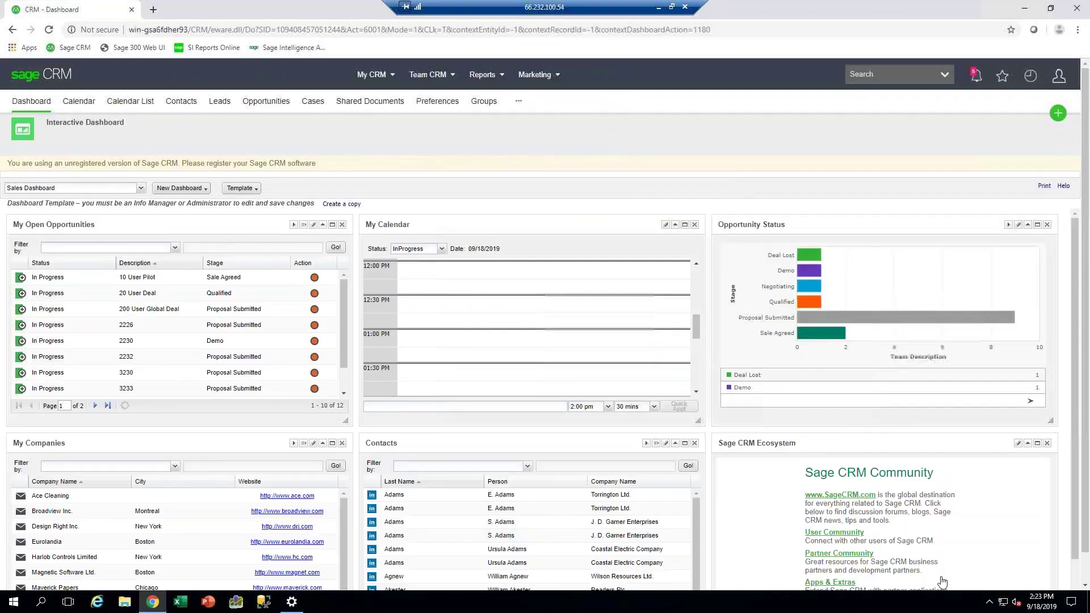
Examine what is available under My CRM, Team CRM, Reports and Marketing.
left_click(1062, 79)
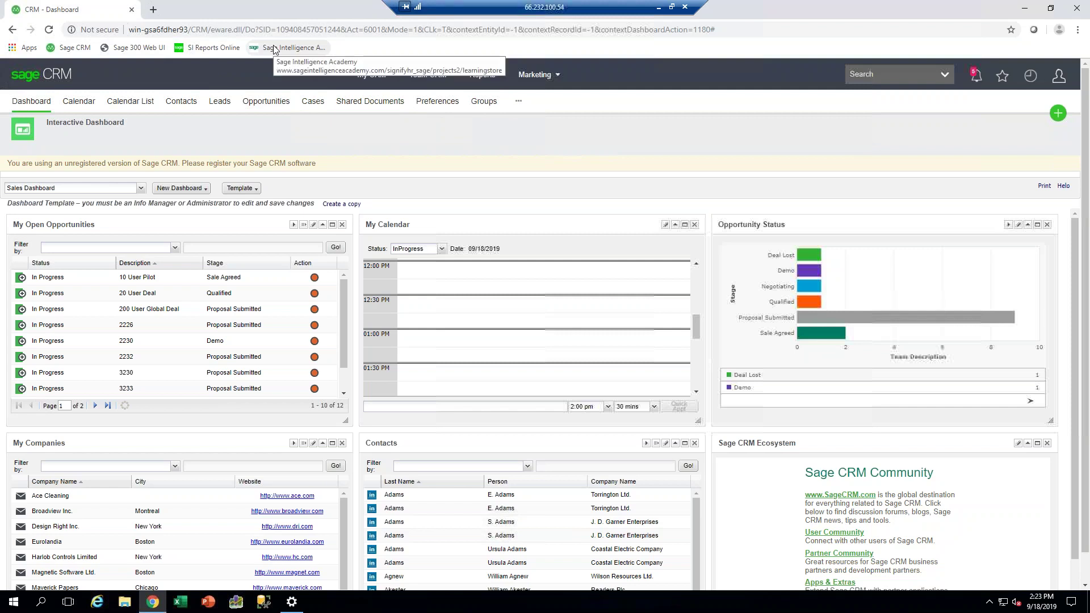
mouse_move(368, 80)
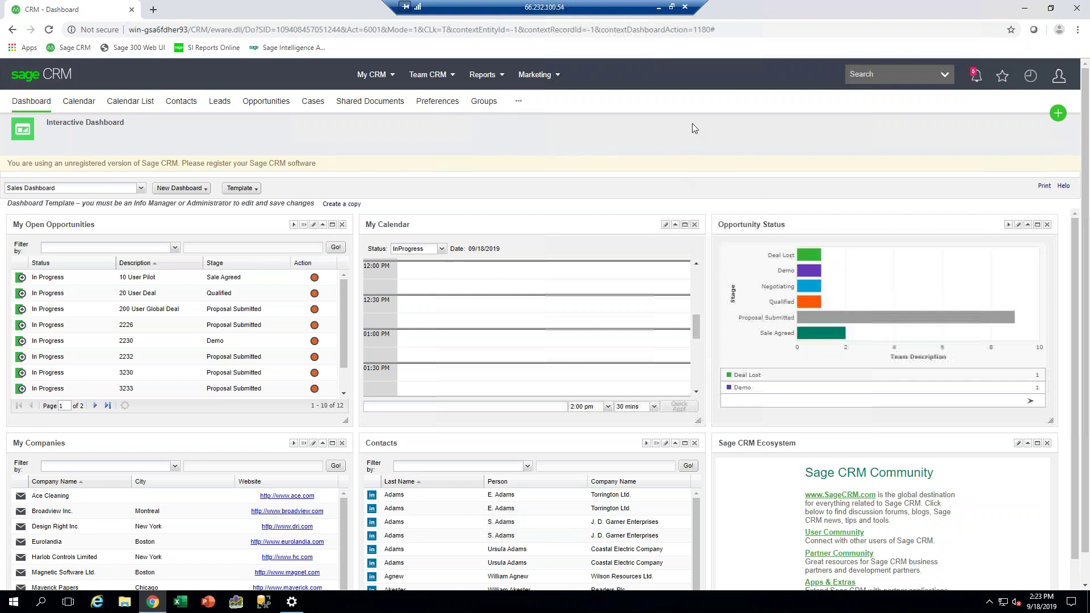
left_click(359, 79)
left_click(623, 165)
mouse_move(395, 80)
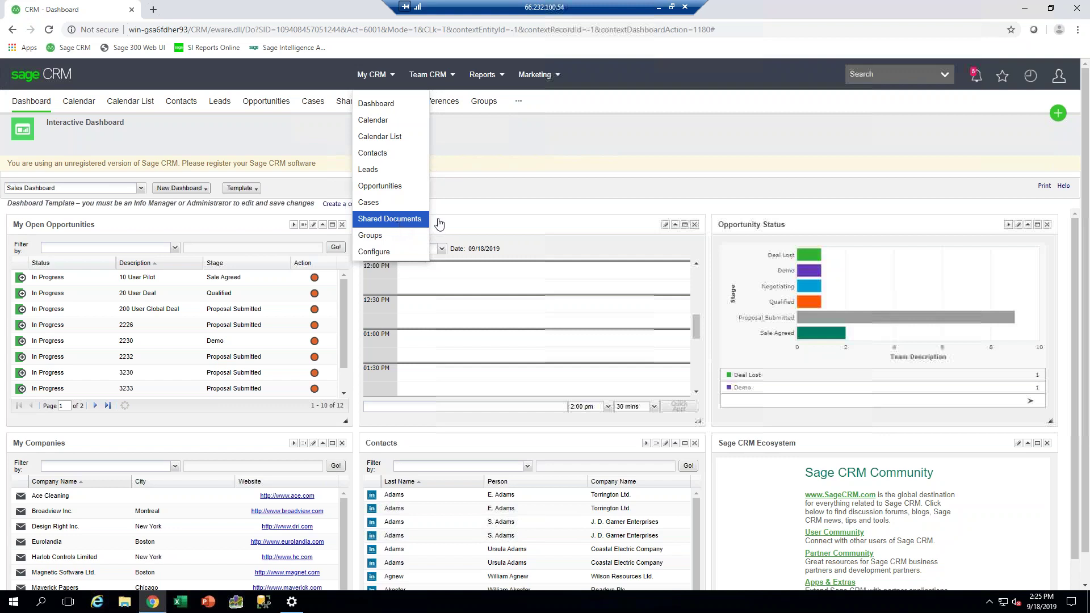
mouse_move(450, 75)
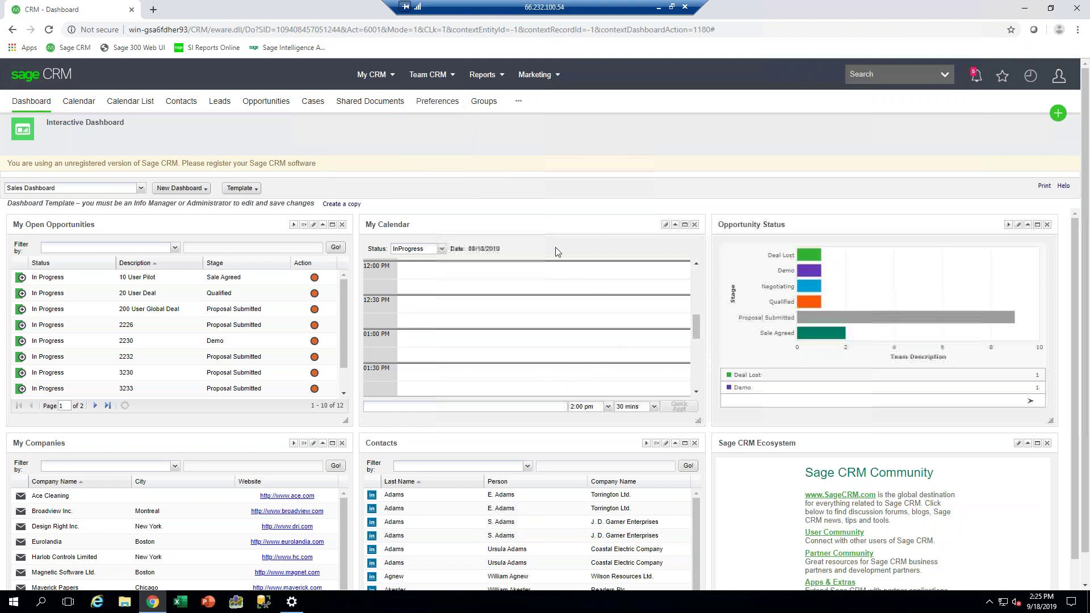
mouse_move(499, 78)
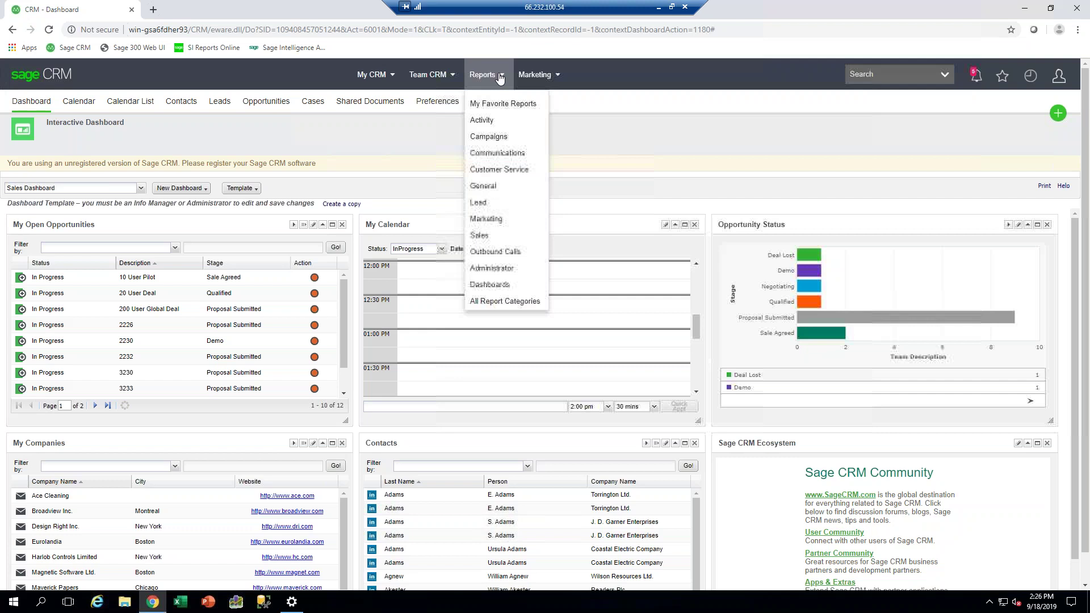
mouse_move(556, 78)
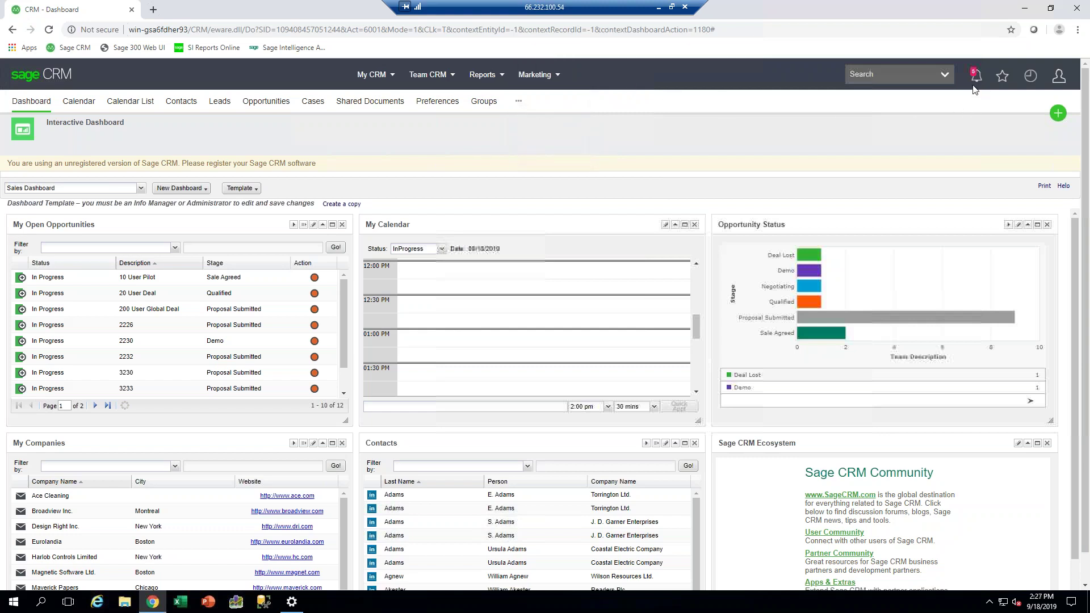
Review the searchable record types, notifications, favorites and recent items, and the kinds of new records that can be created.
left_click(944, 78)
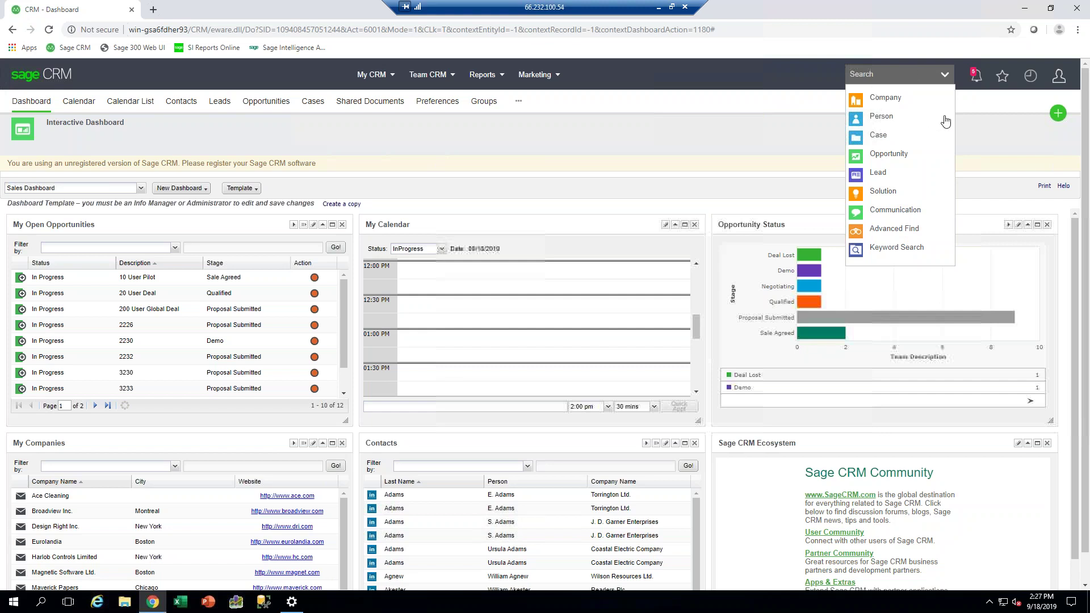
left_click(977, 80)
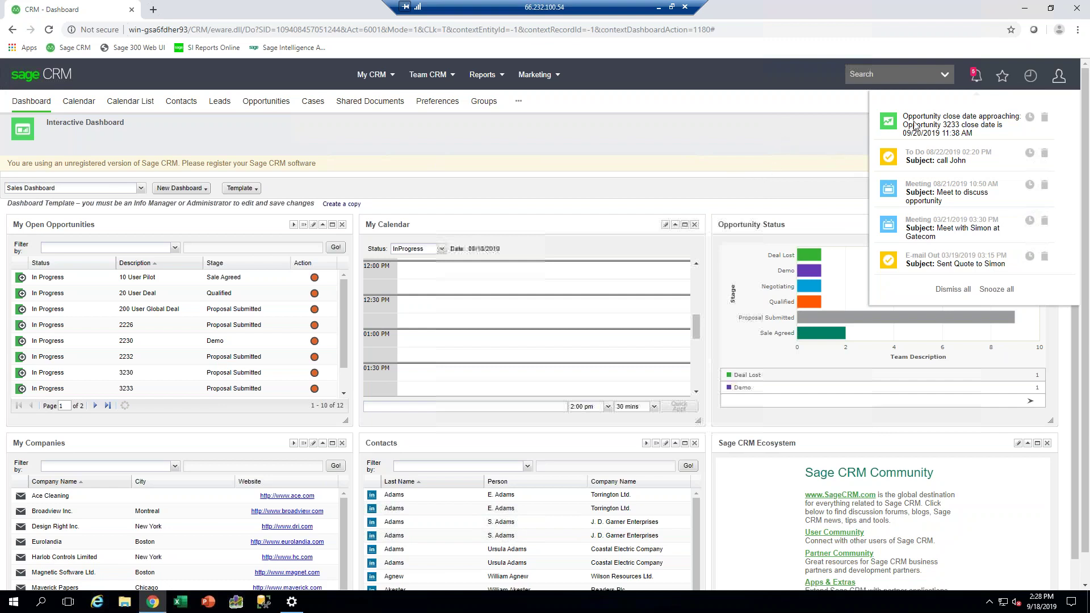
left_click(1004, 78)
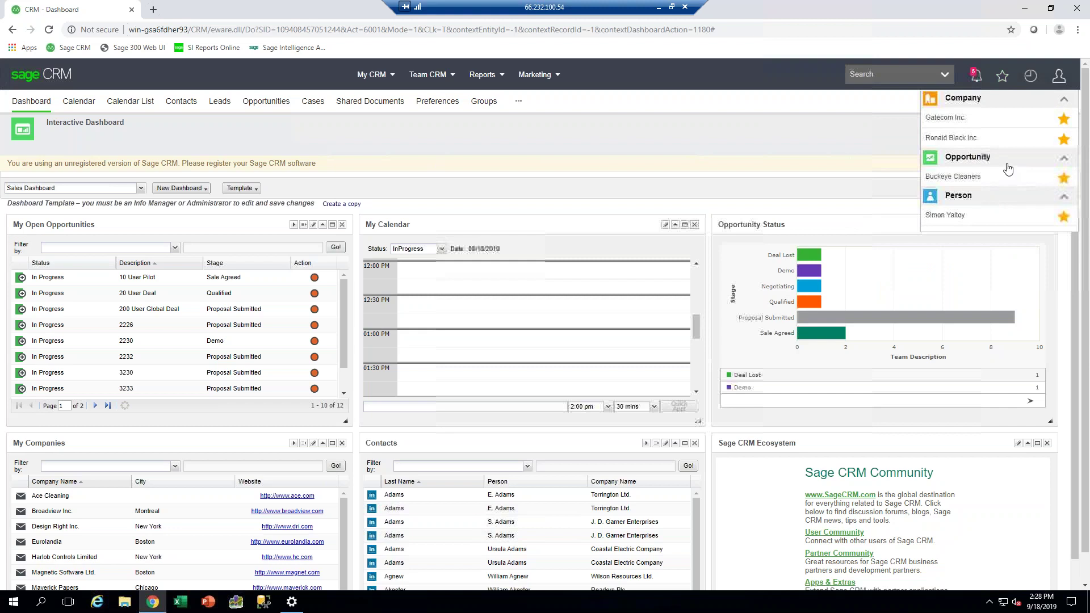
left_click(1031, 80)
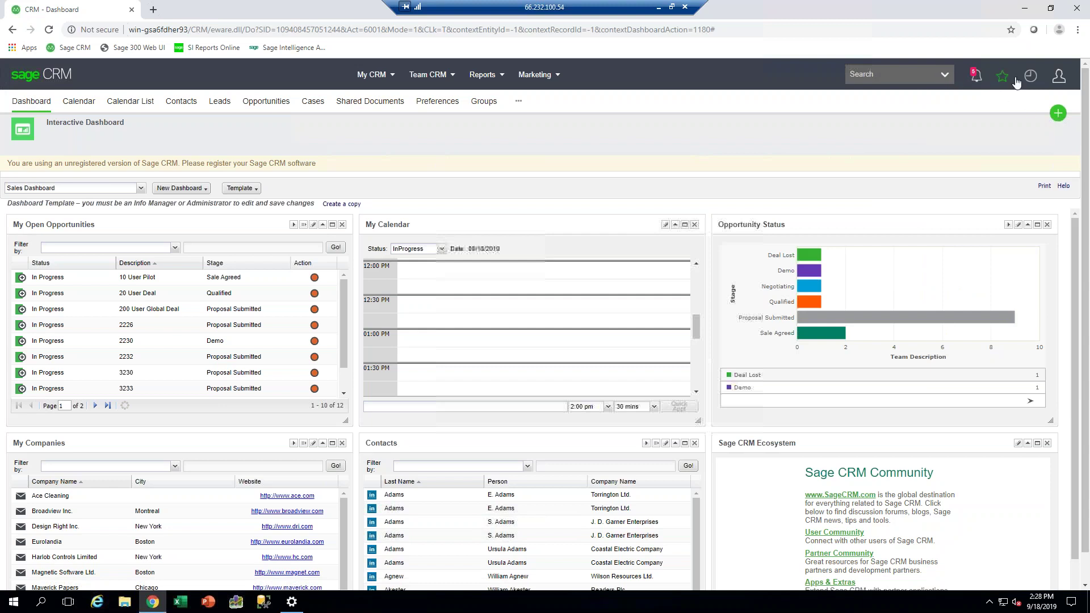
left_click(1059, 114)
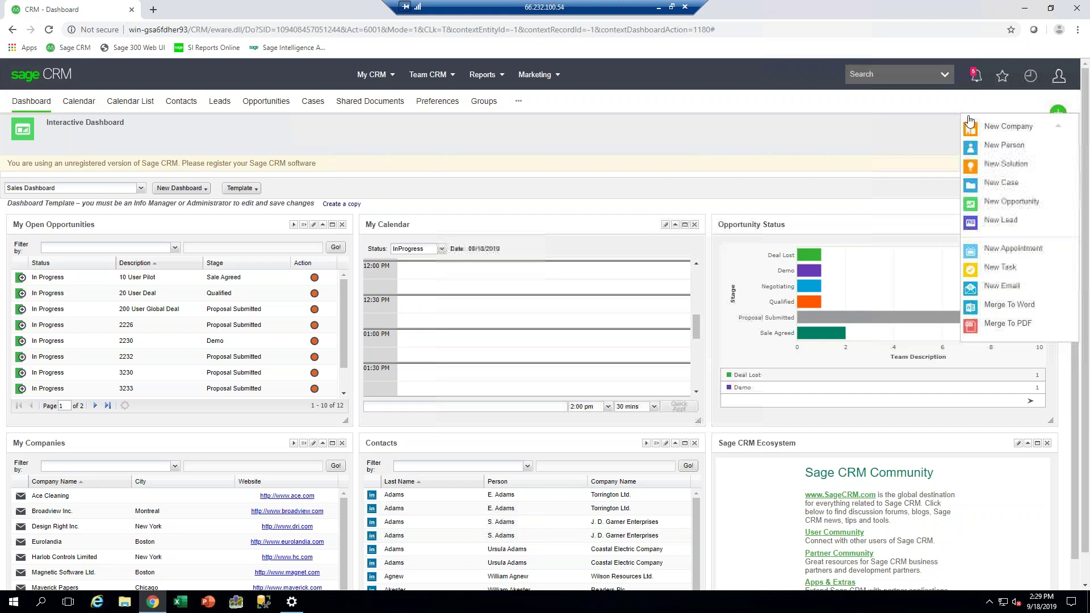
left_click(901, 135)
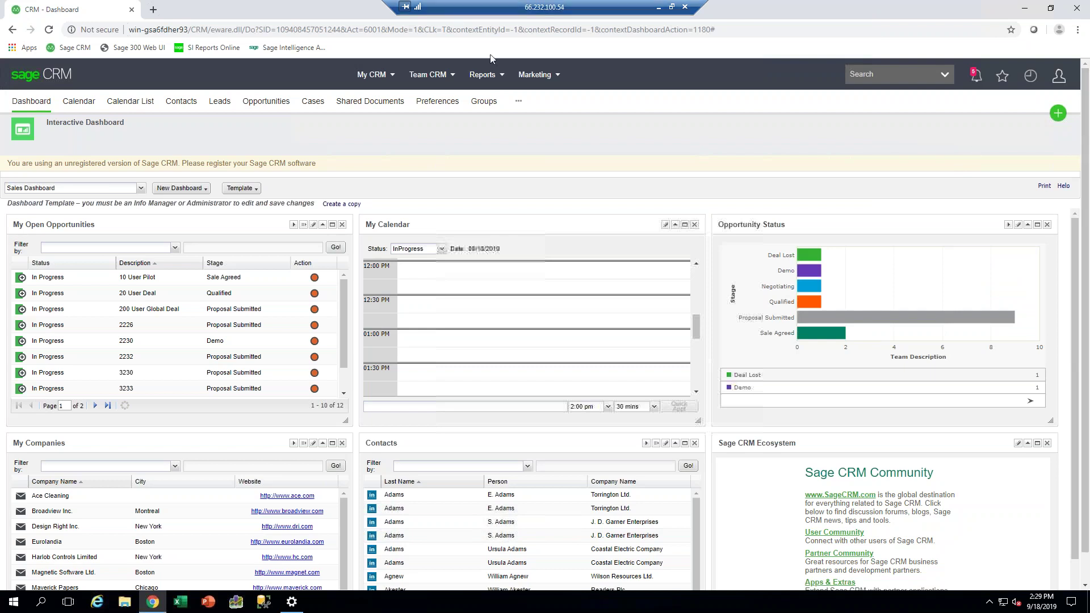
mouse_move(380, 81)
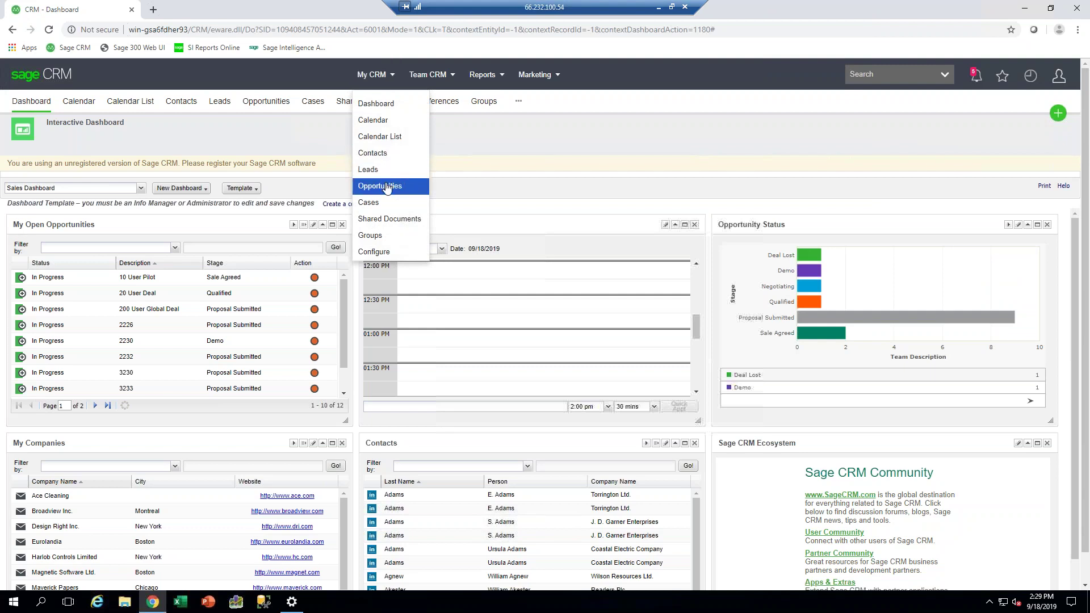
left_click_drag(385, 187, 516, 160)
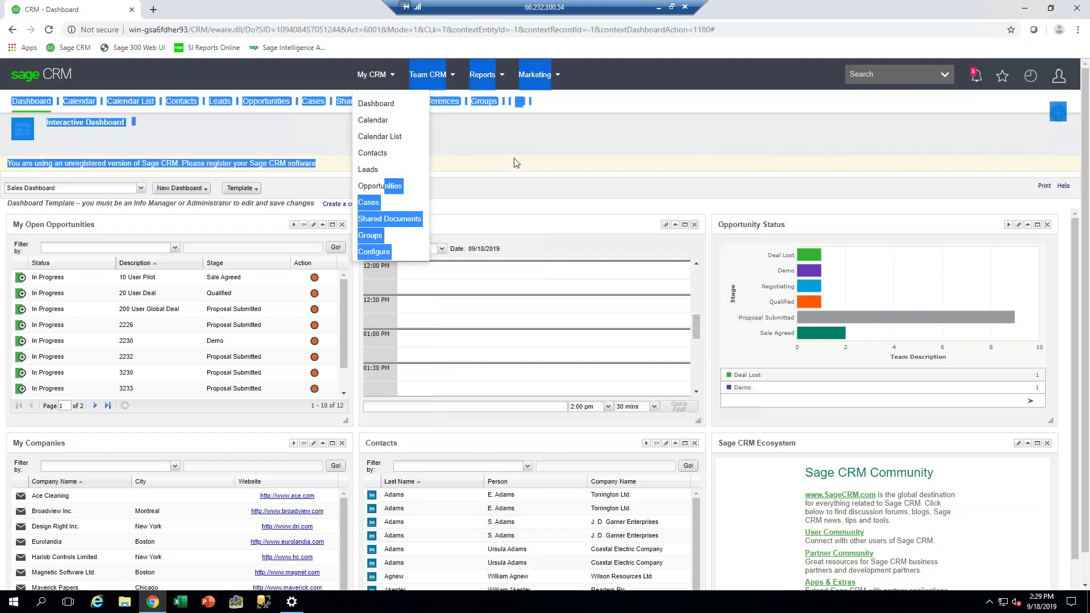
left_click(498, 151)
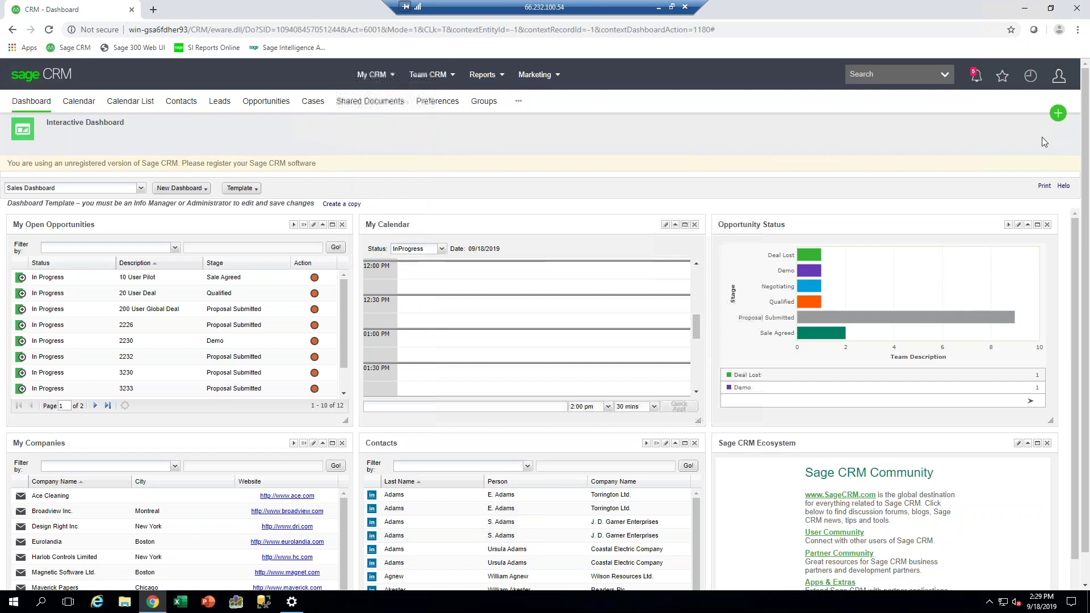
Open the list of workflows within Advanced Customization in the Administration area.
left_click(1059, 75)
left_click(1060, 79)
left_click(1060, 77)
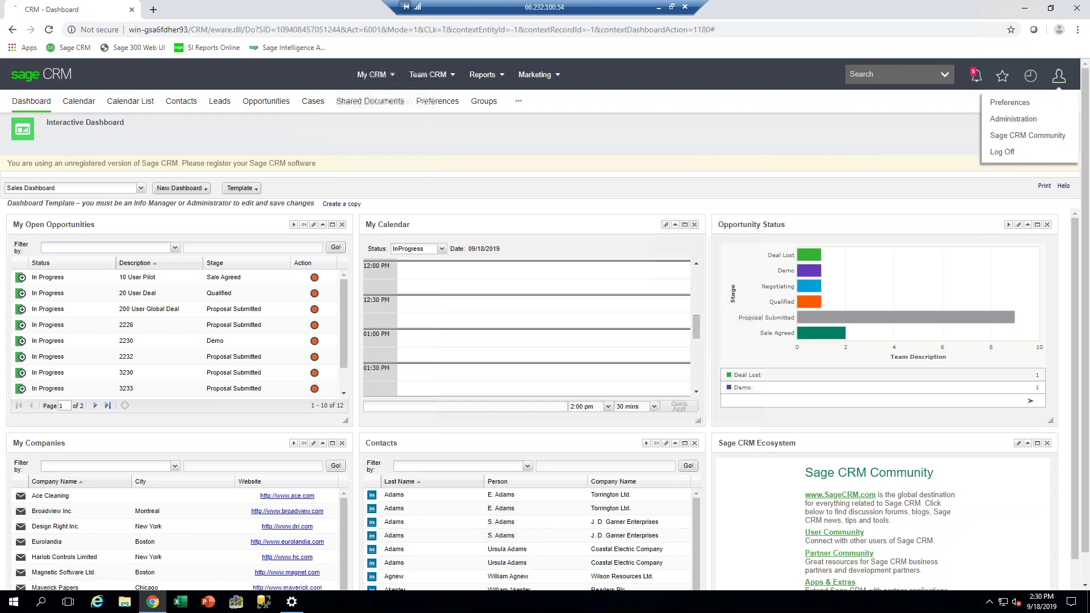
left_click(1015, 121)
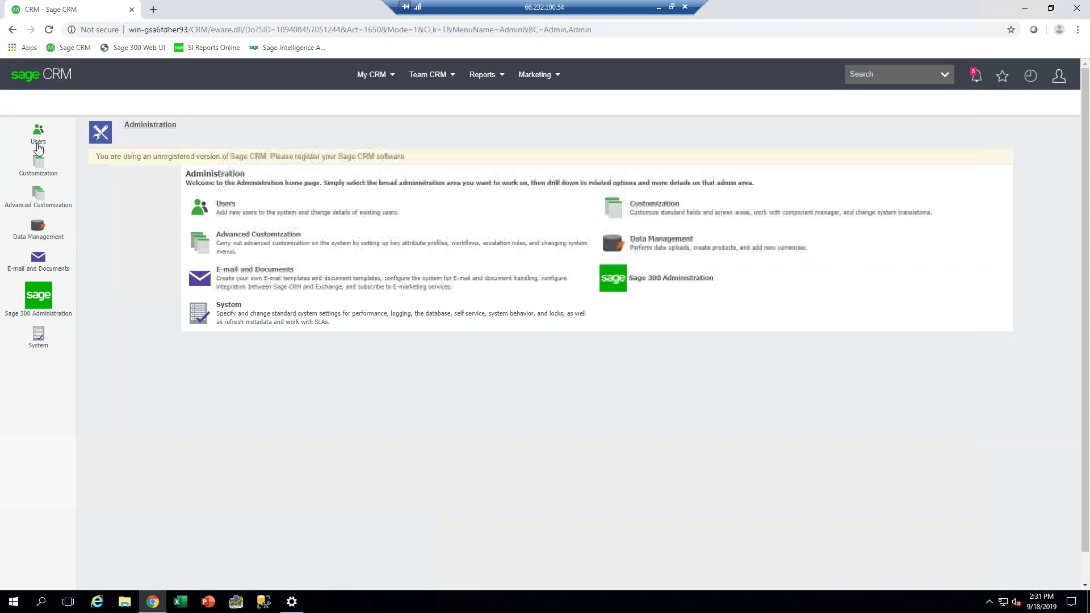
left_click(39, 196)
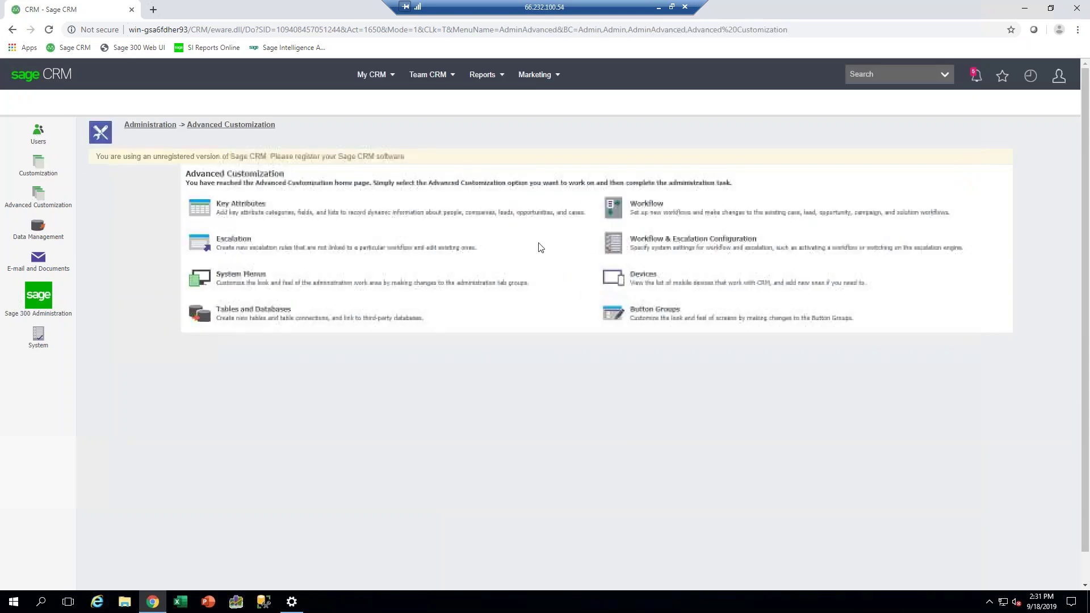
left_click(617, 208)
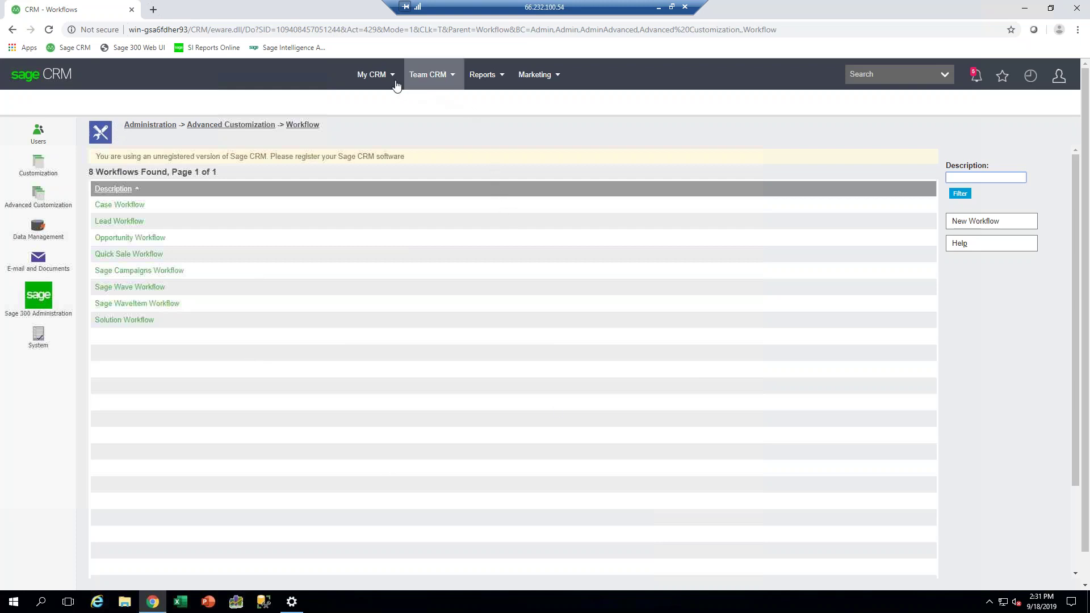
mouse_move(374, 78)
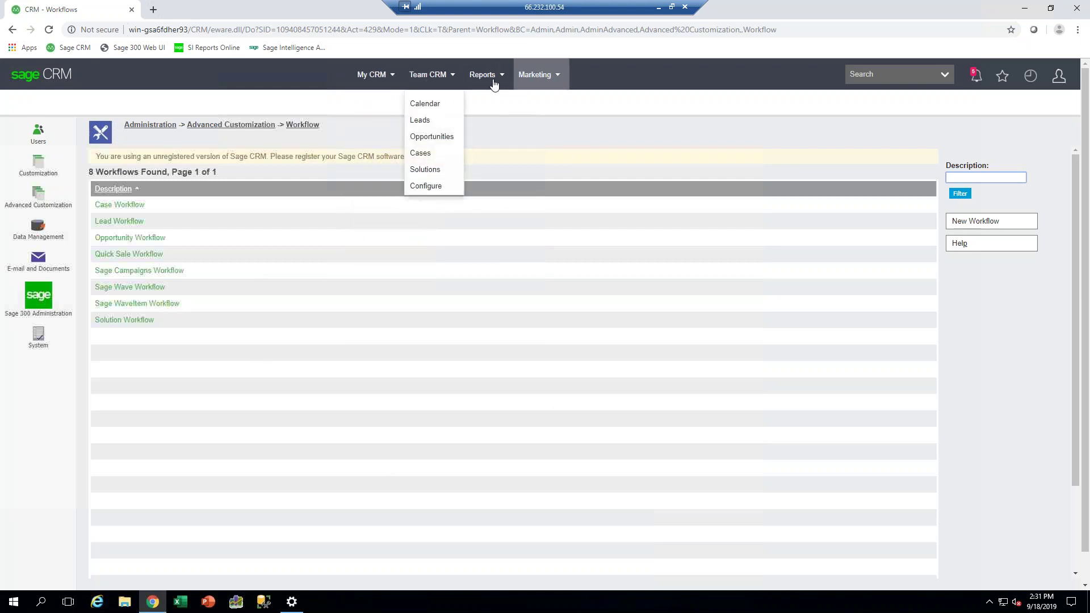
mouse_move(482, 80)
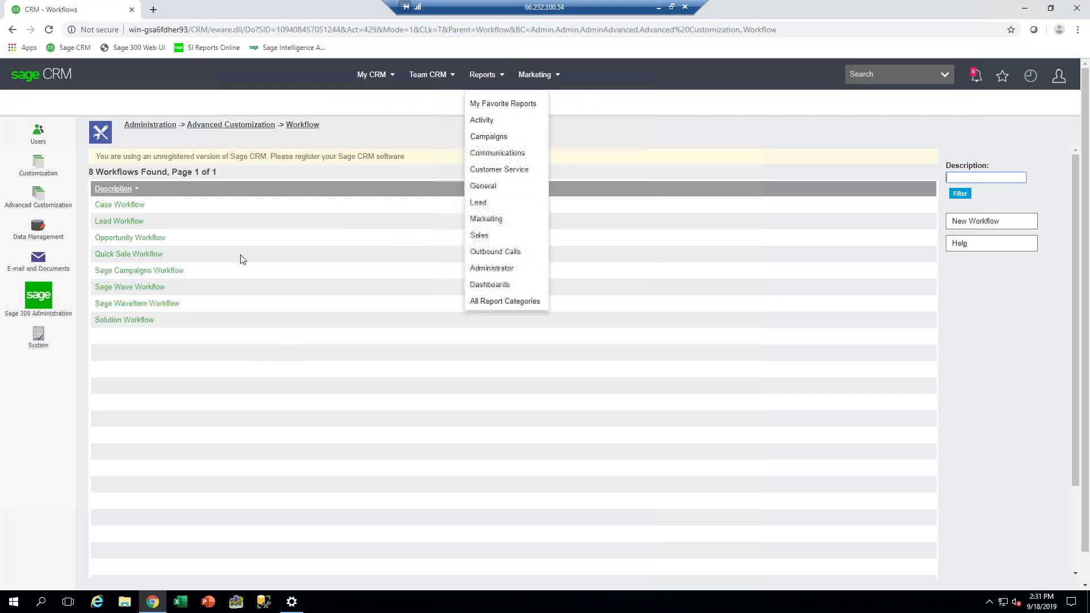
Open the Opportunity Workflow and examine its diagram from the Start state through to the last branches.
left_click(125, 241)
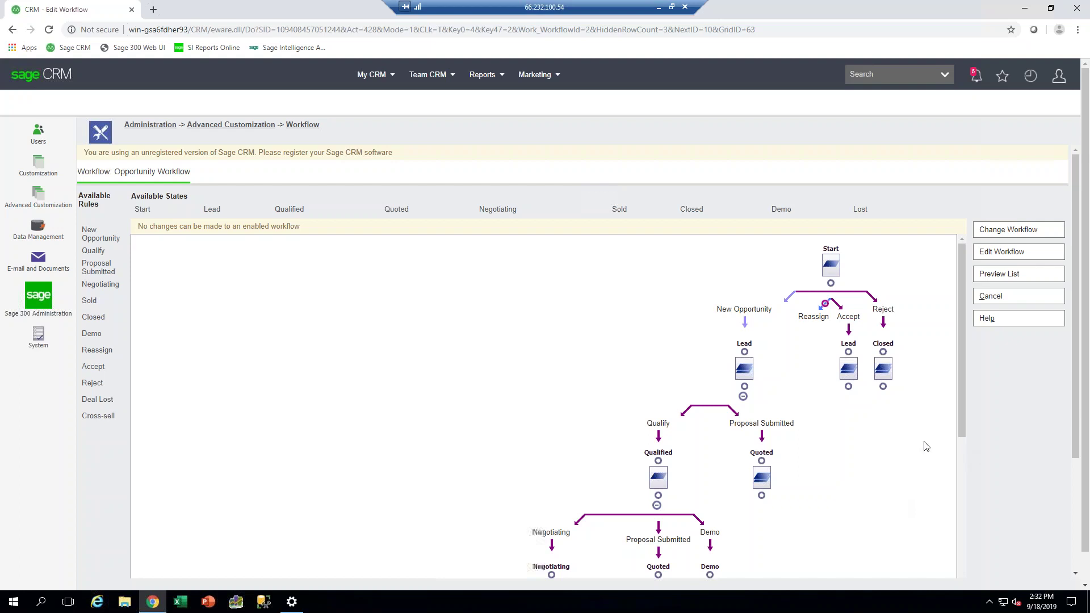
scroll(924, 445, "down", 10)
scroll(891, 468, "down", 5)
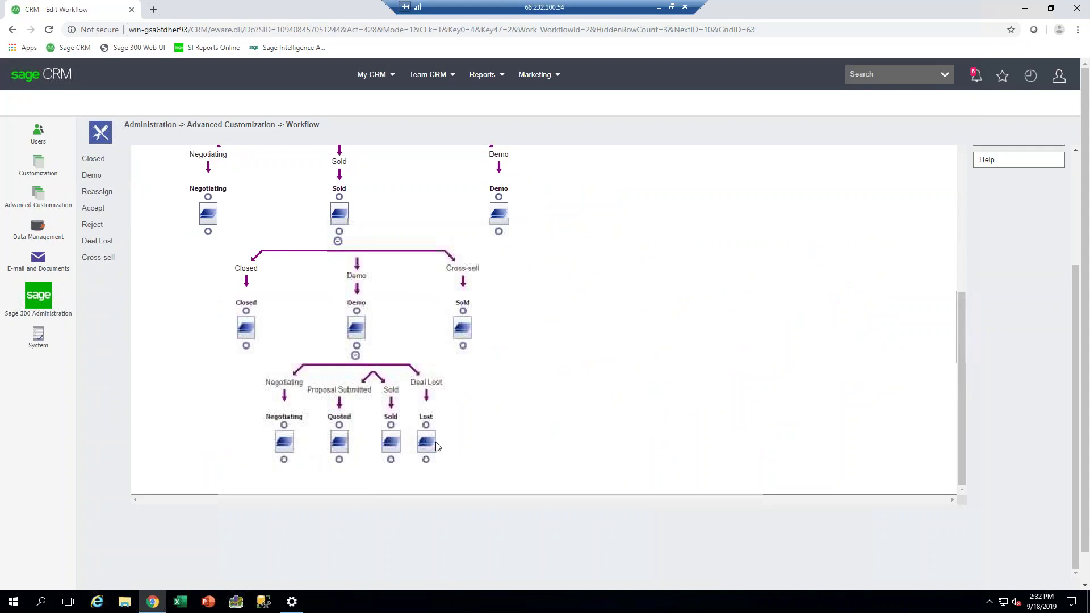
scroll(650, 485, "up", 5)
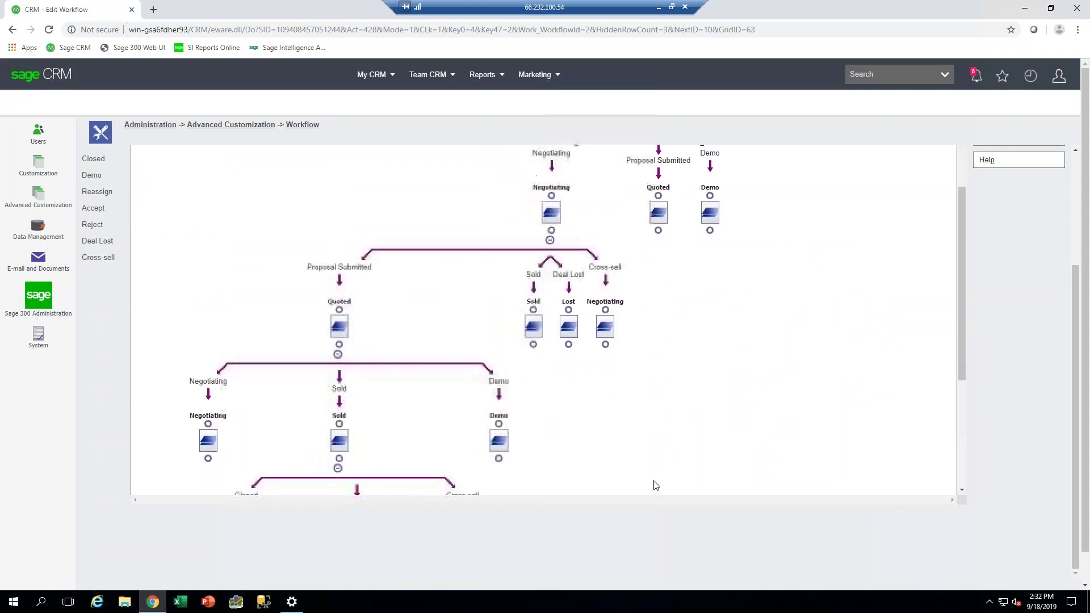
scroll(668, 483, "up", 1)
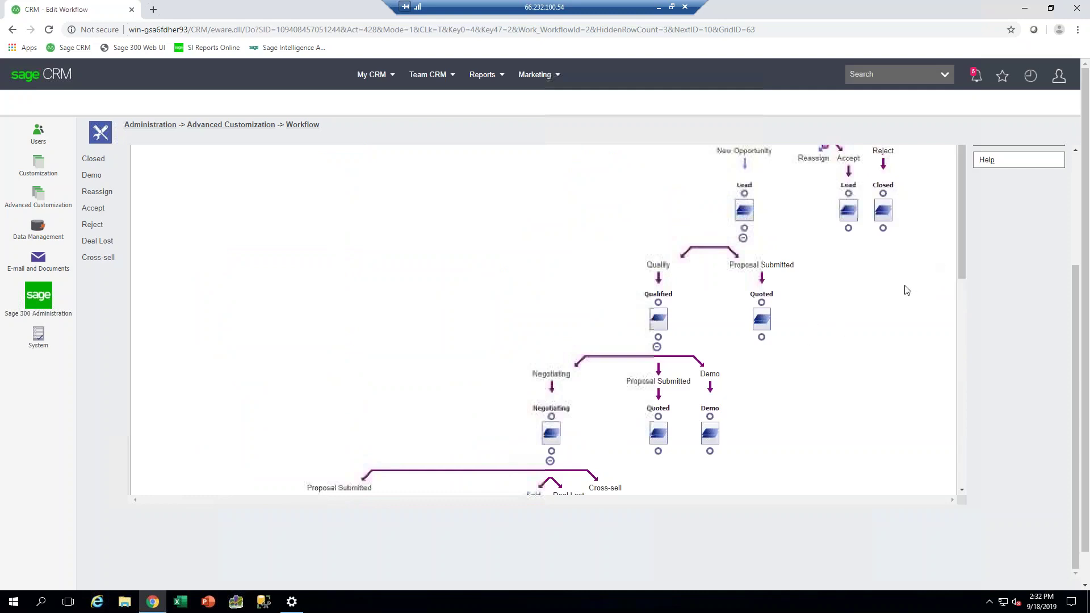
scroll(905, 289, "up", 4)
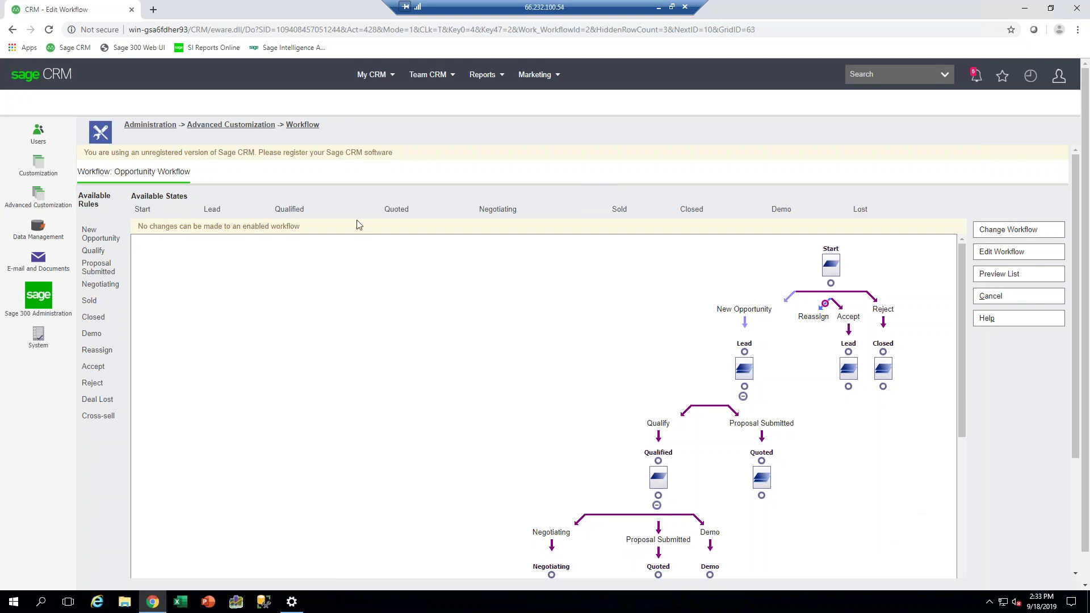
Return to the workflow list, open the Solution Workflow and examine its states and rules from start to end.
left_click(12, 30)
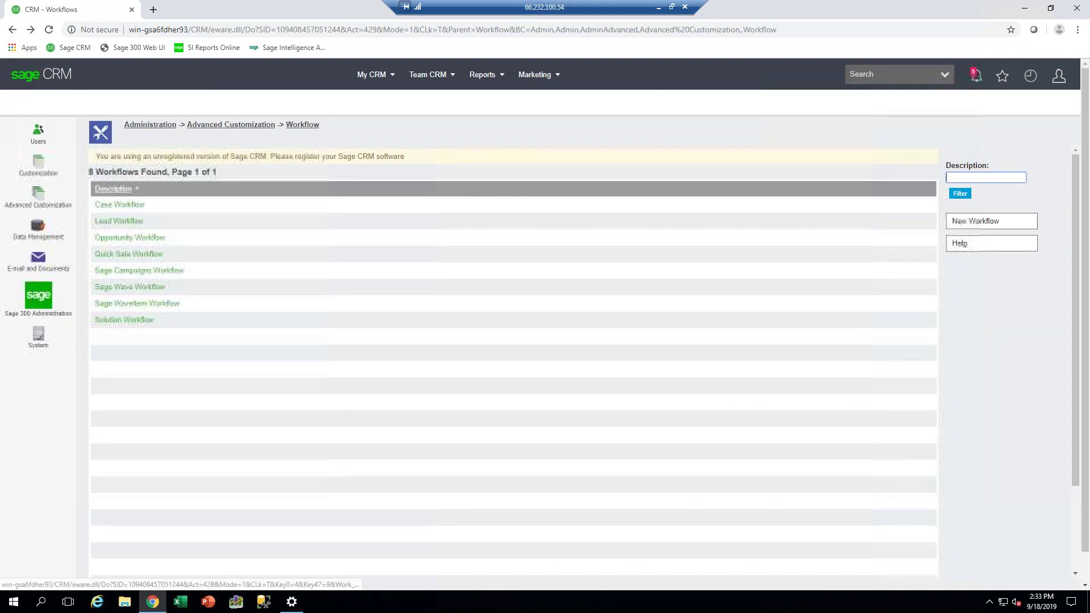
left_click(137, 320)
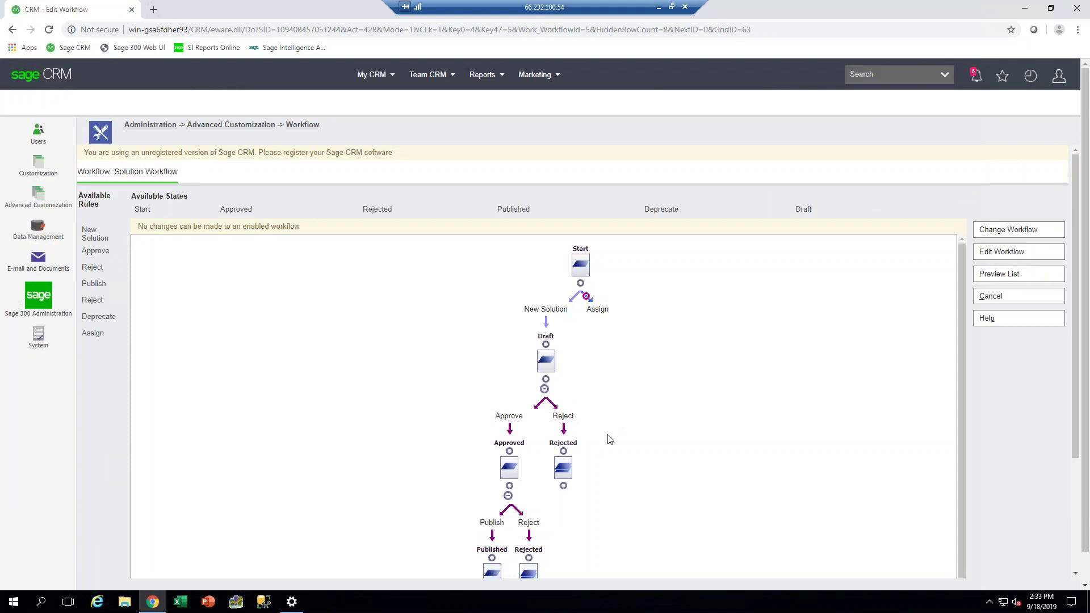
scroll(618, 436, "down", 2)
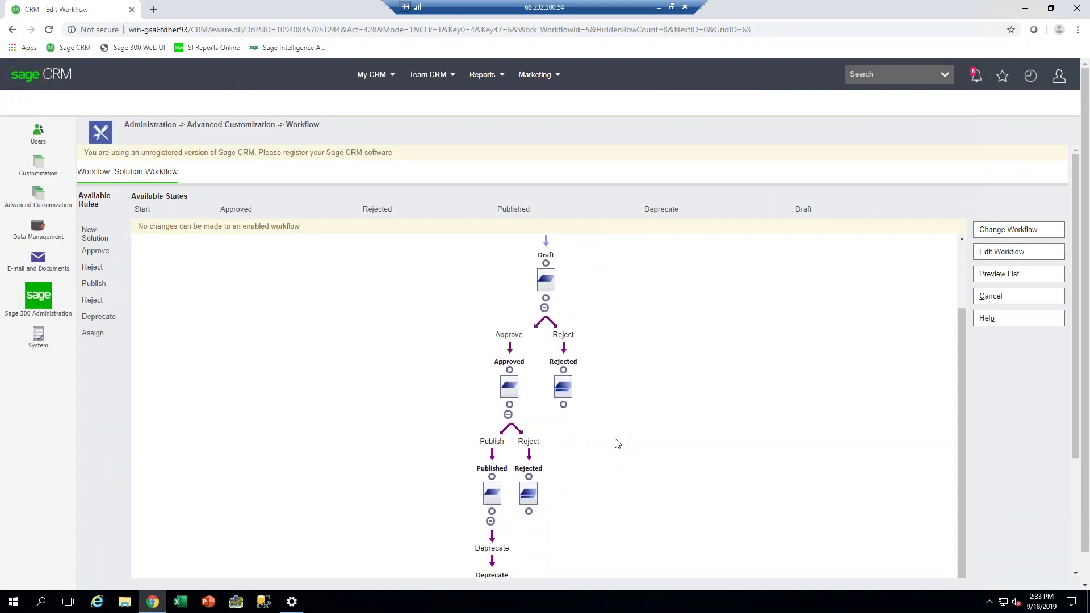
scroll(617, 443, "down", 2)
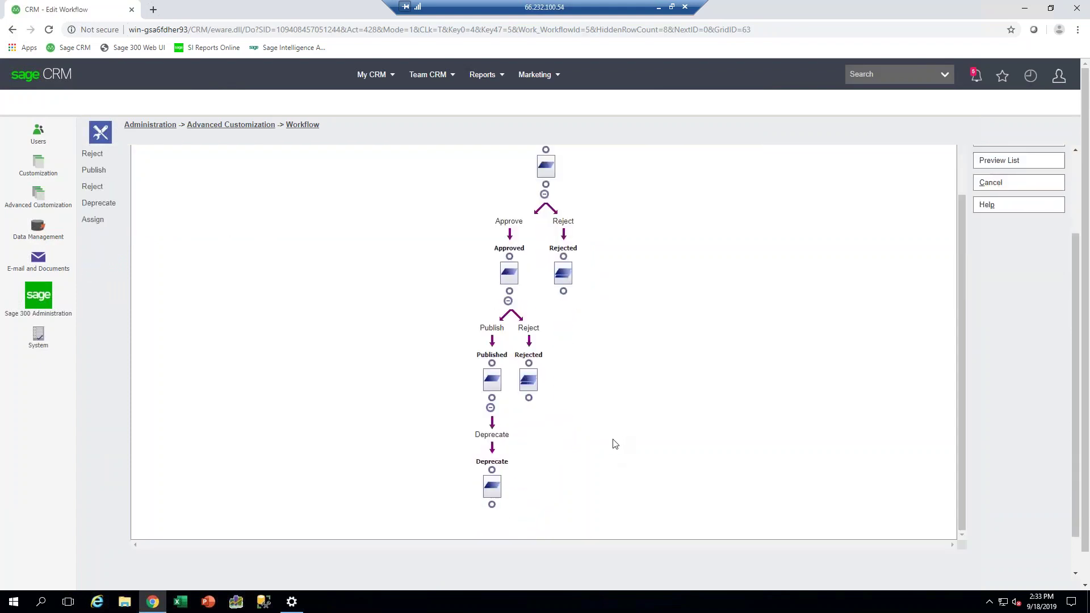
scroll(613, 444, "up", 1)
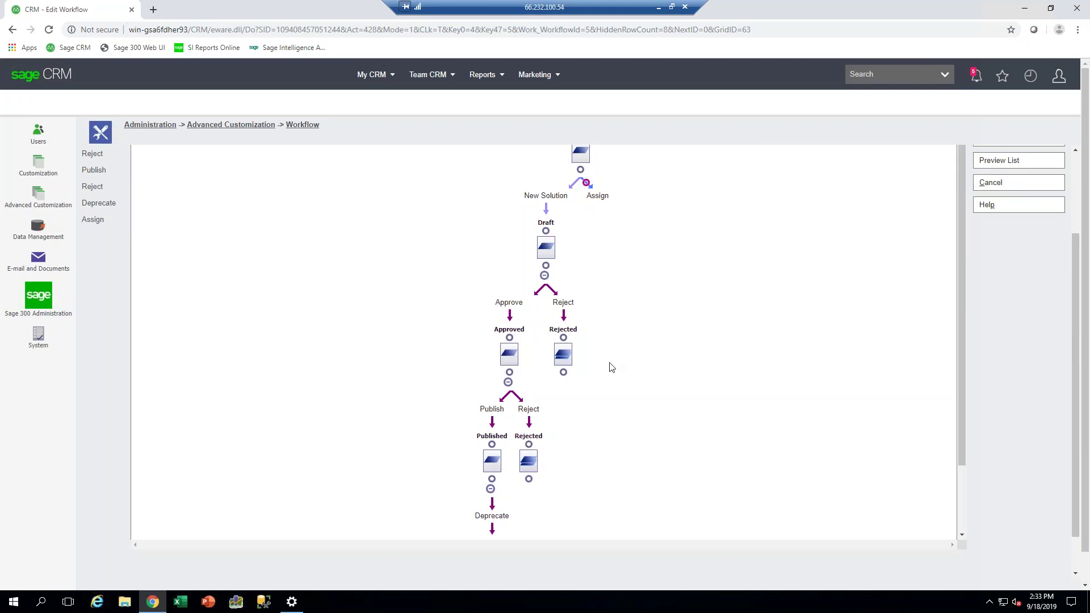
scroll(622, 374, "up", 2)
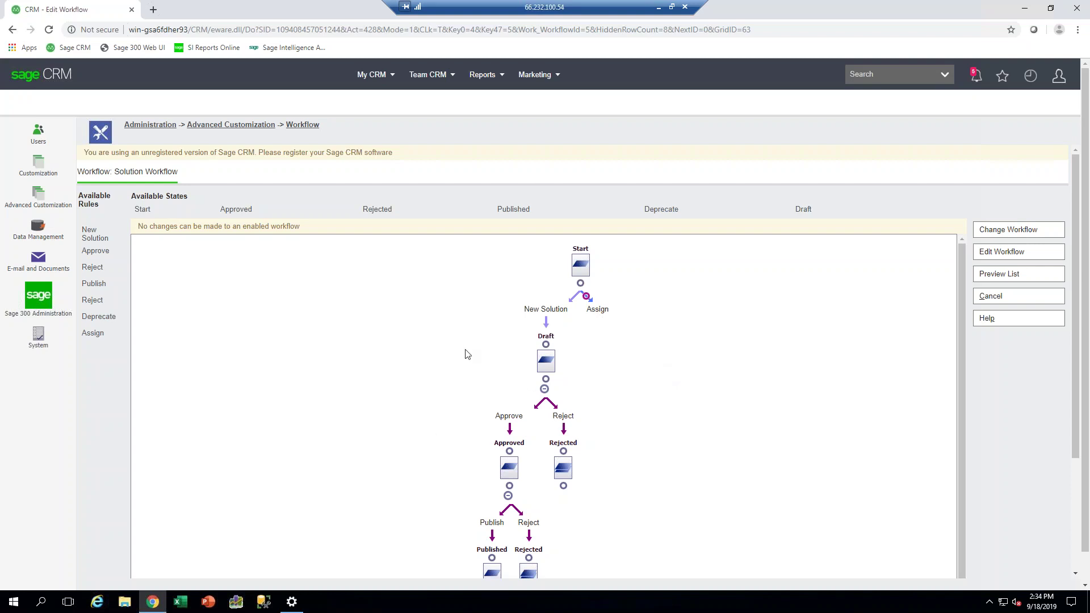
Open the My CRM opportunities list and set its status filter to --All--.
left_click(373, 79)
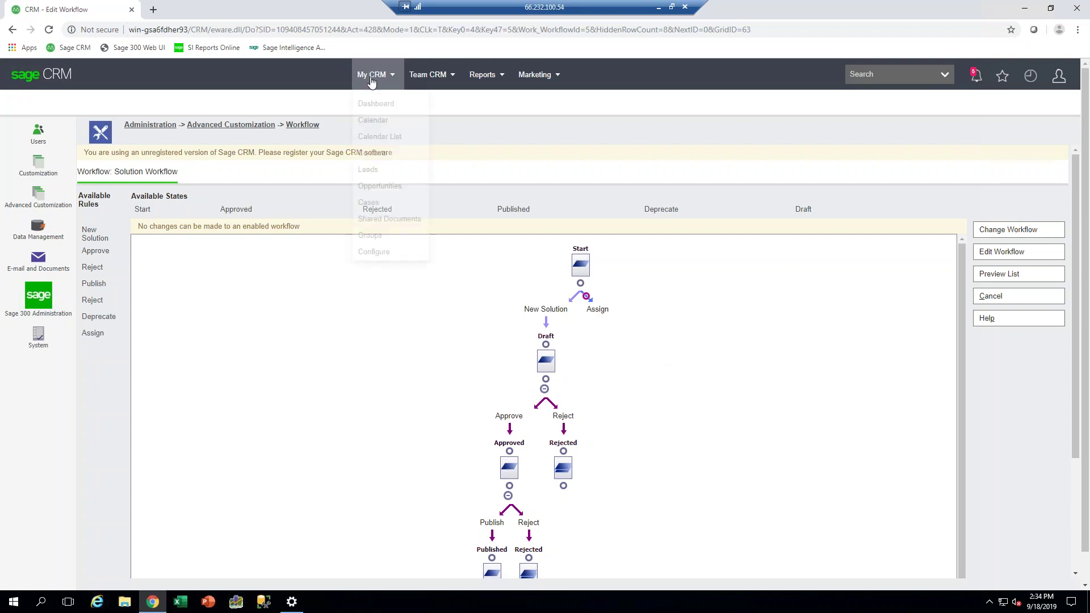
left_click(386, 187)
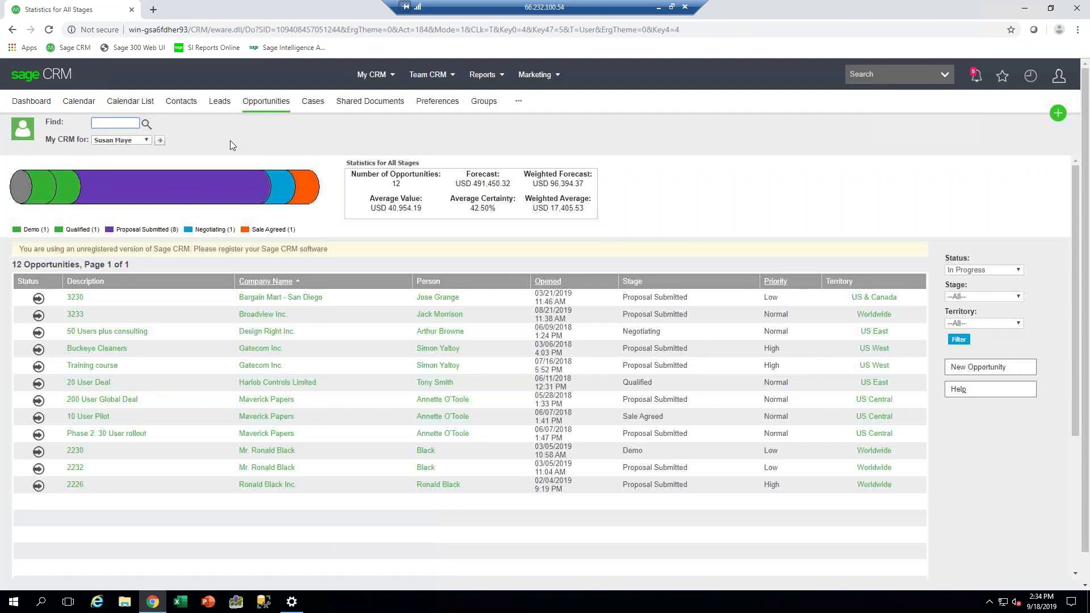
left_click(1020, 271)
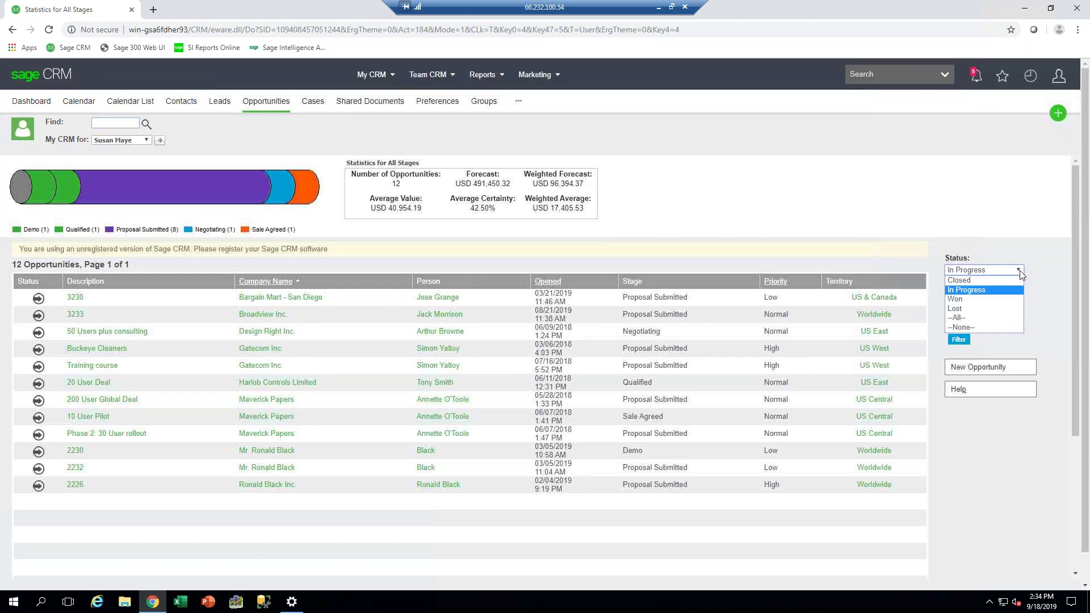
left_click(965, 318)
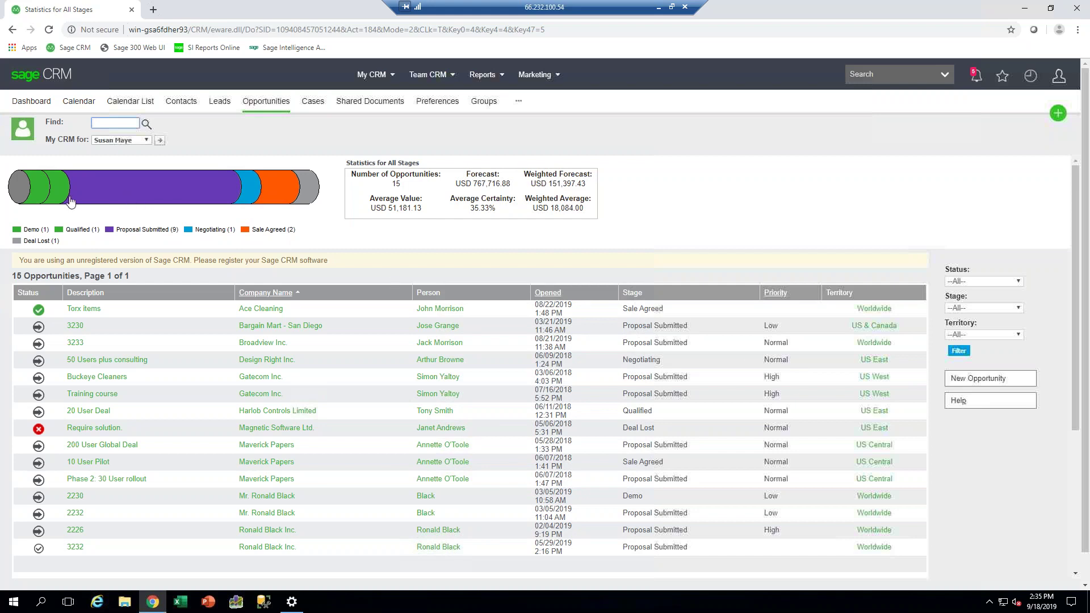
Use the pipeline chart to show the opportunities at the Proposal Submitted stage, followed by those at the Qualified stage.
mouse_move(109, 201)
mouse_move(44, 200)
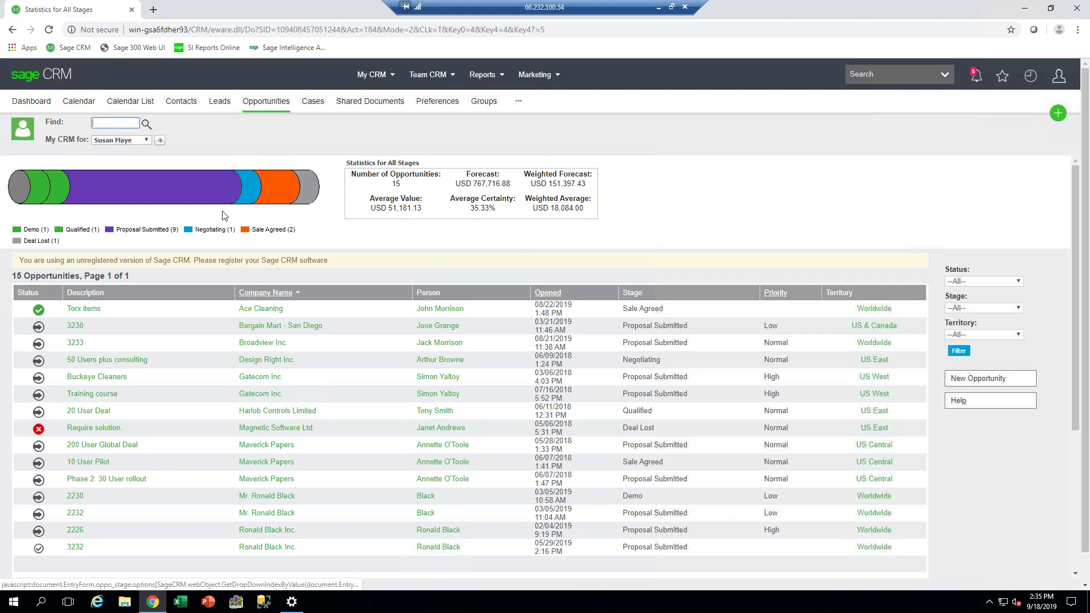
left_click(187, 197)
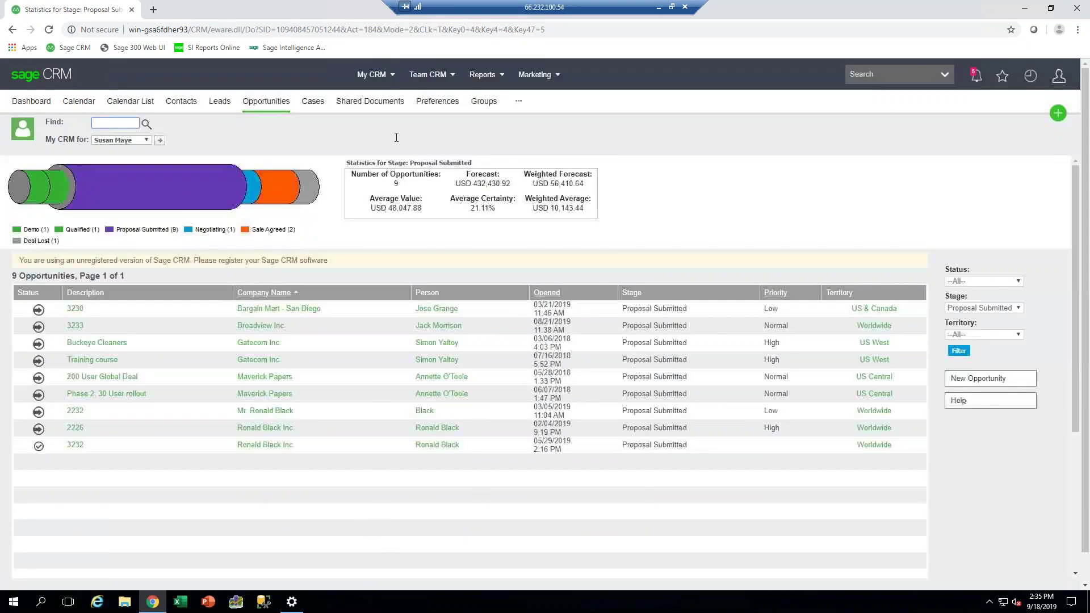
mouse_move(373, 84)
left_click(59, 195)
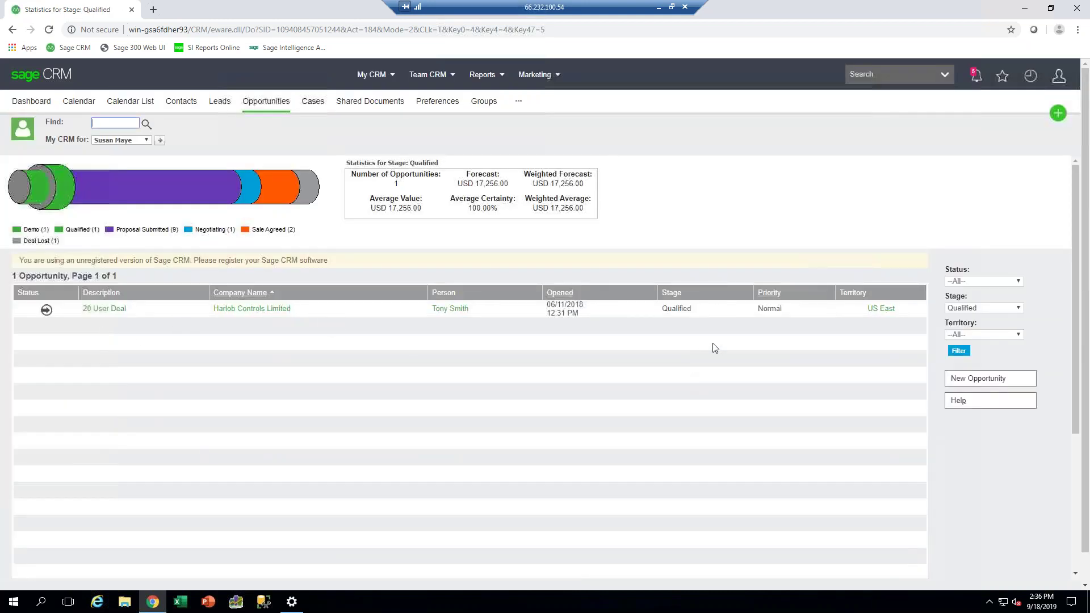
Open the 20 User Deal opportunity and review its summary details, status and opportunity totals.
left_click(96, 310)
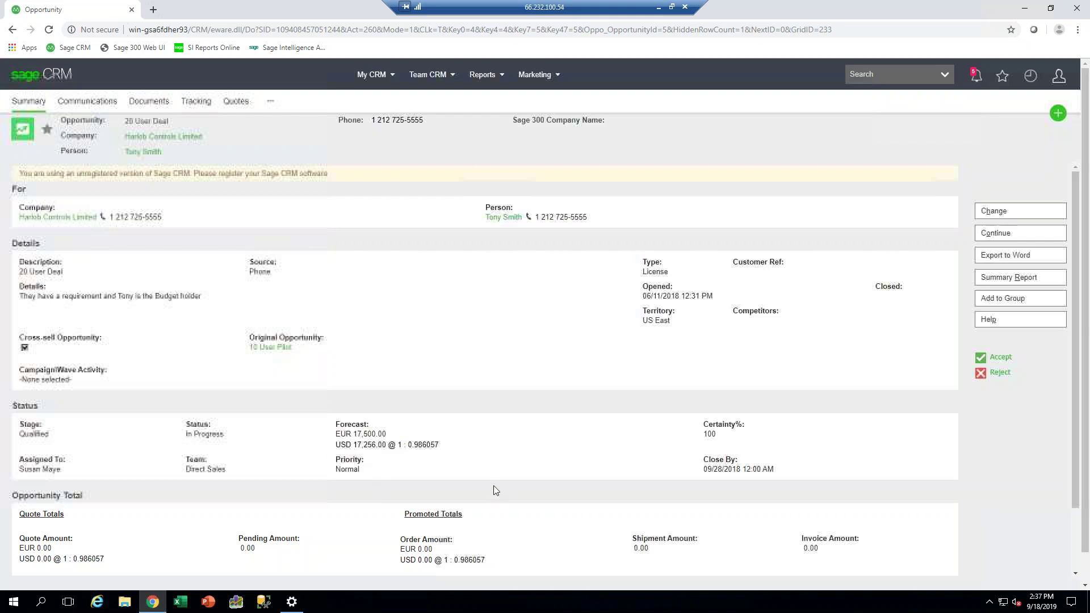
scroll(495, 490, "down", 2)
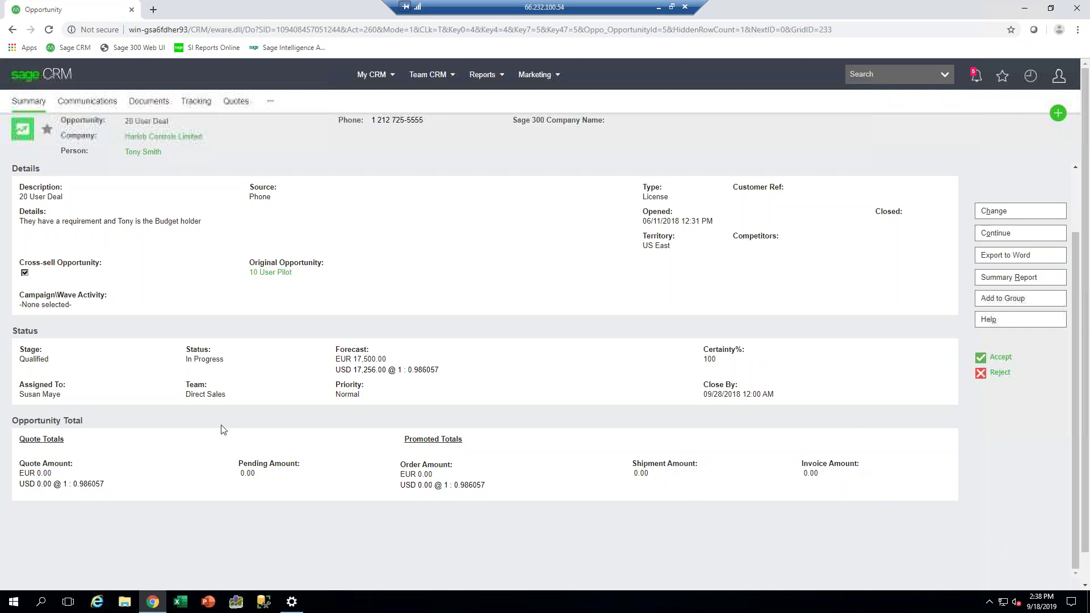
scroll(477, 393, "up", 2)
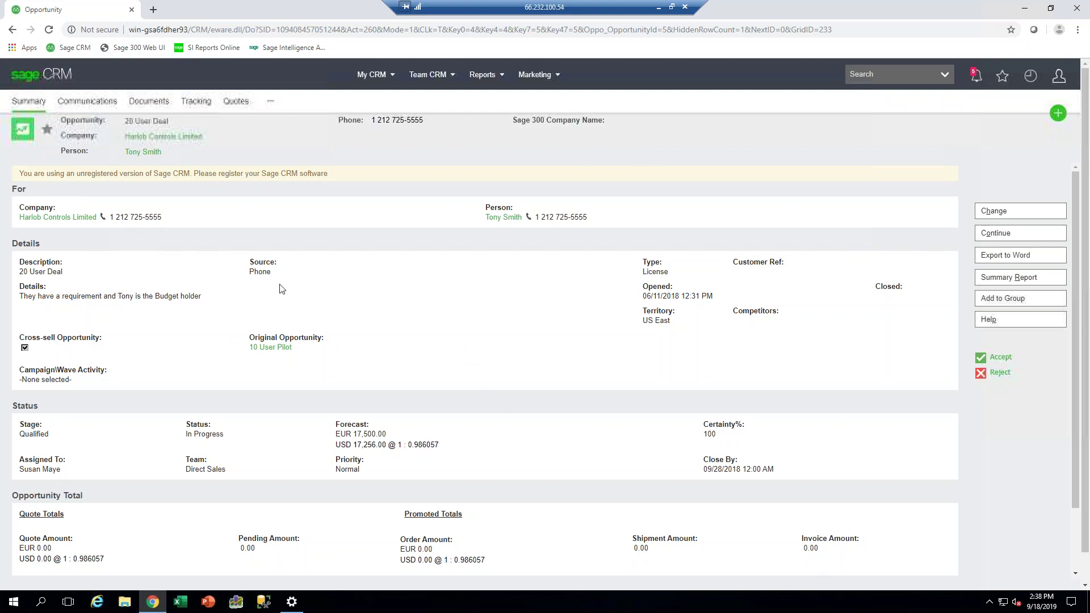
Review the opportunity's communications, documents and tracking history.
left_click(88, 104)
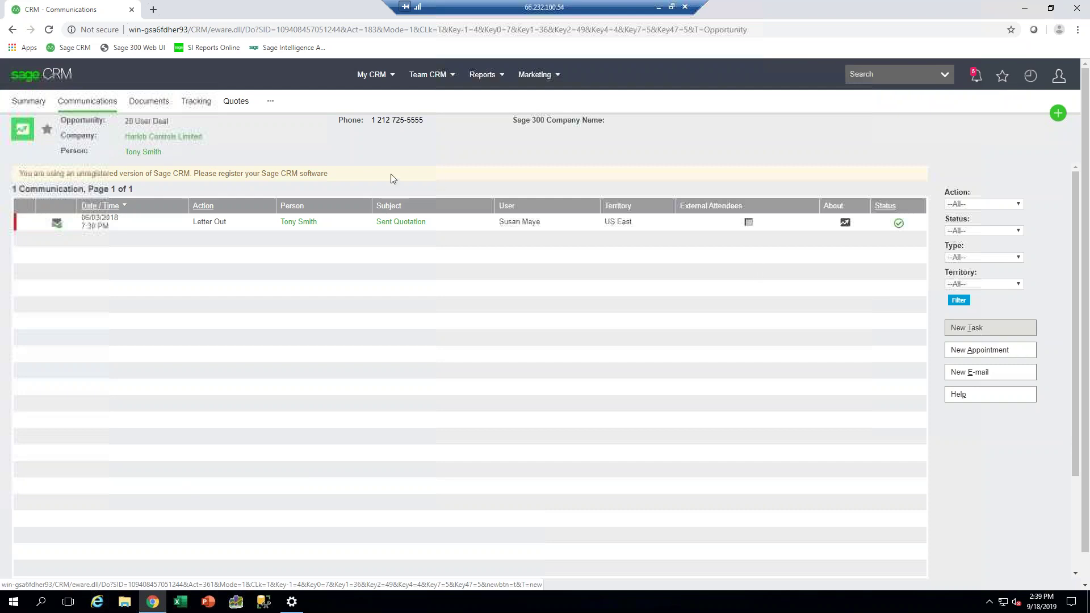
left_click(143, 107)
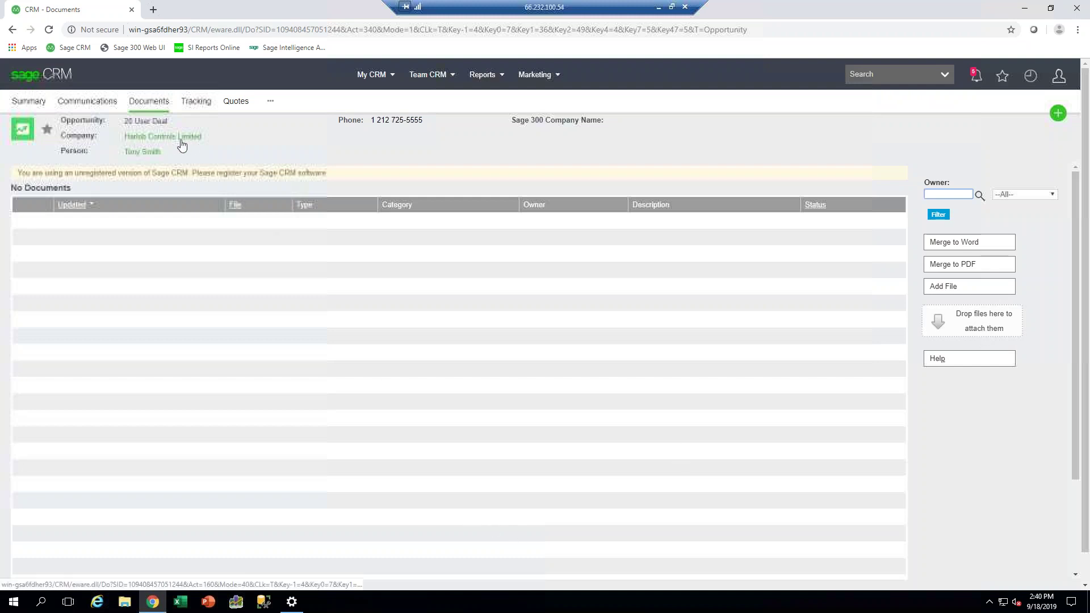
left_click(196, 104)
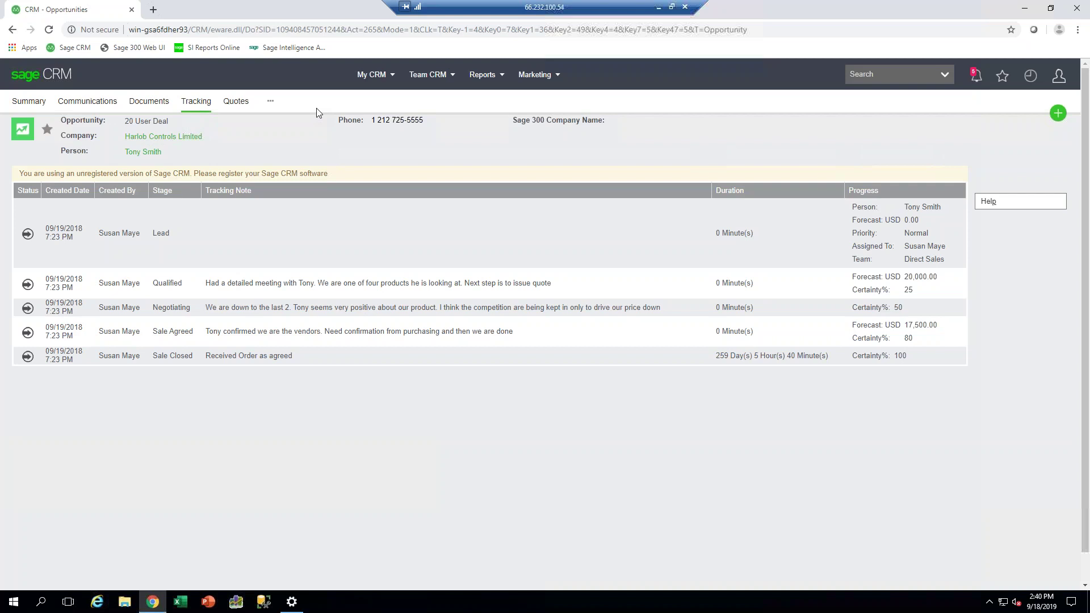
Open the Team CRM opportunities and check the selectable teams, keeping Direct Sales as the team.
mouse_move(392, 85)
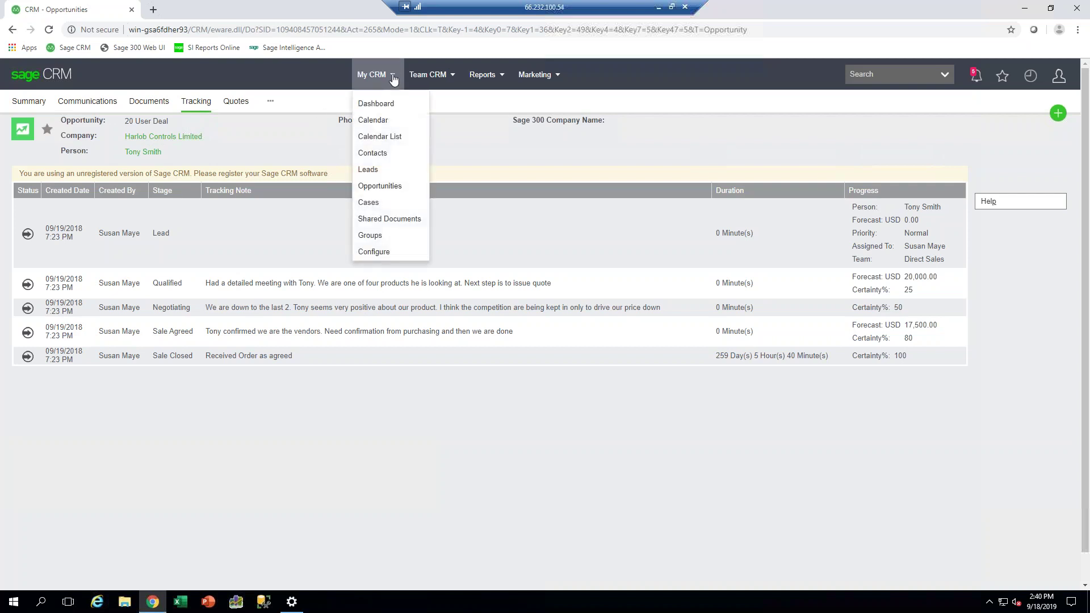
mouse_move(445, 77)
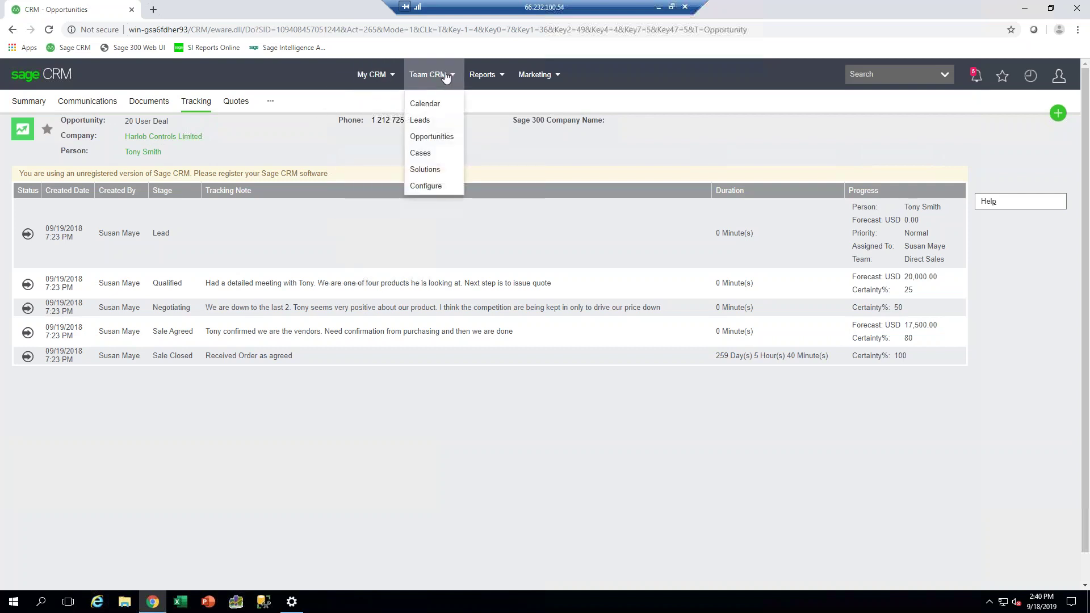
left_click(433, 141)
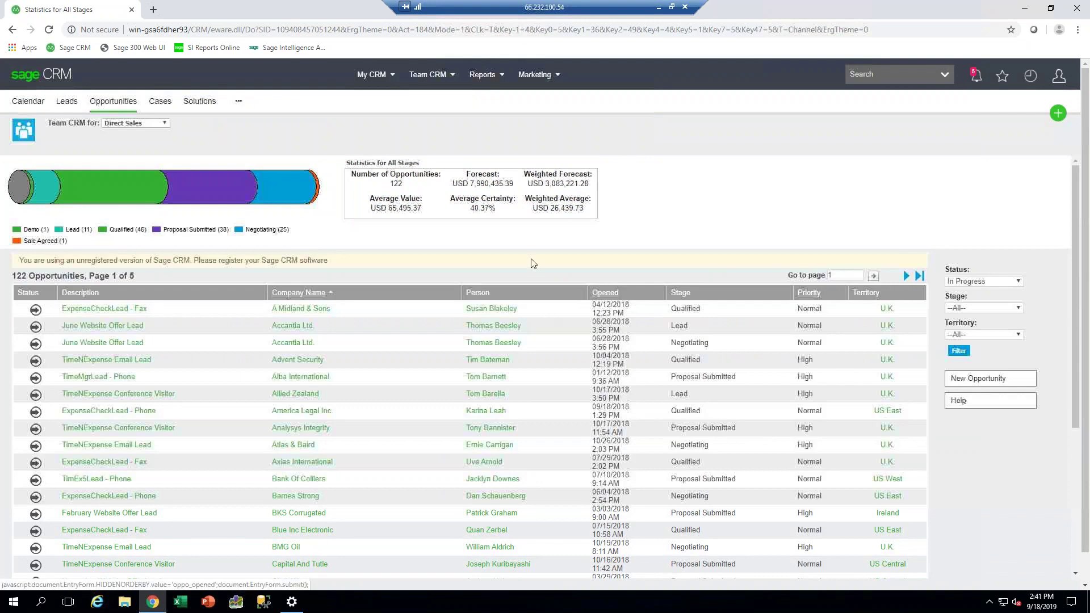
mouse_move(454, 78)
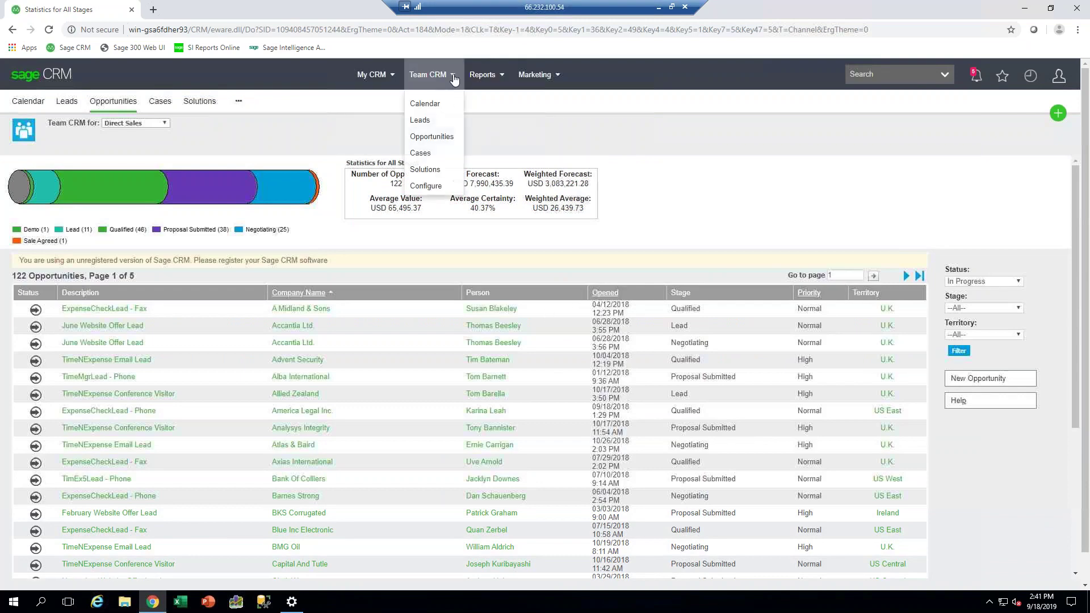
mouse_move(401, 74)
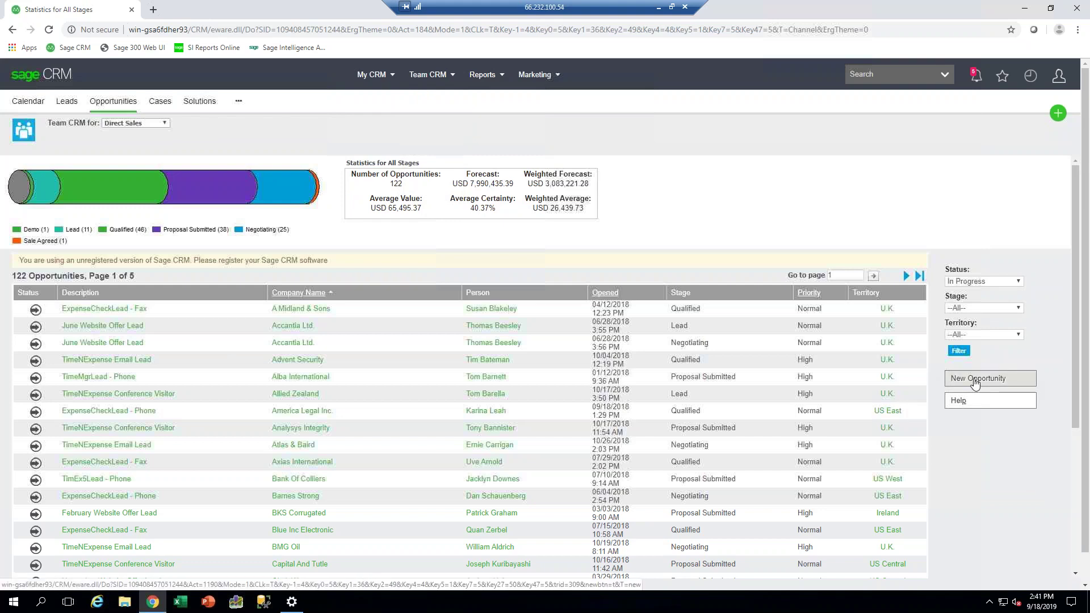
left_click(164, 125)
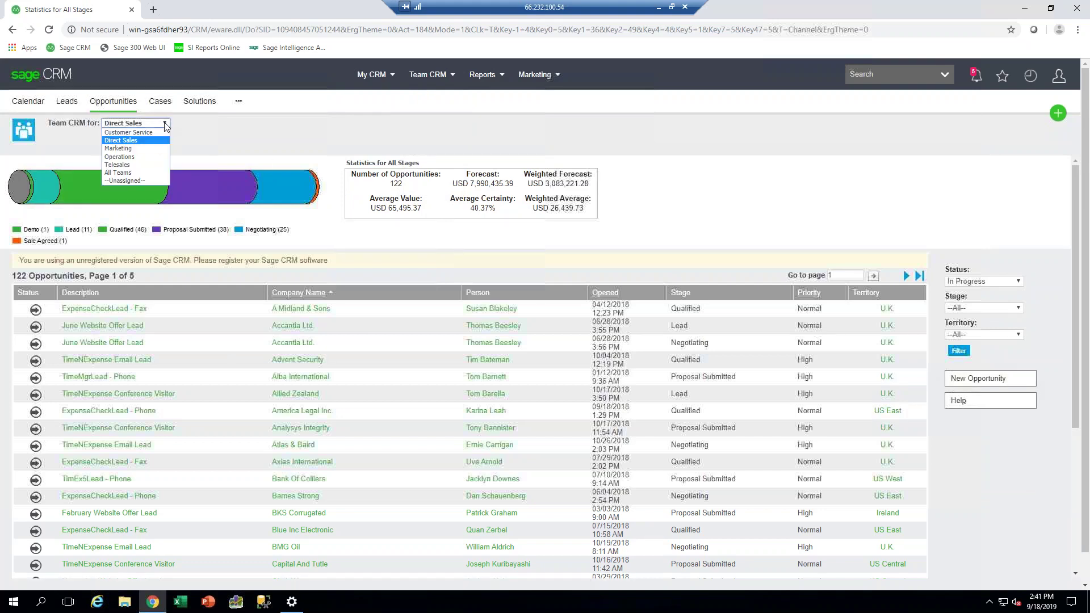
left_click(126, 141)
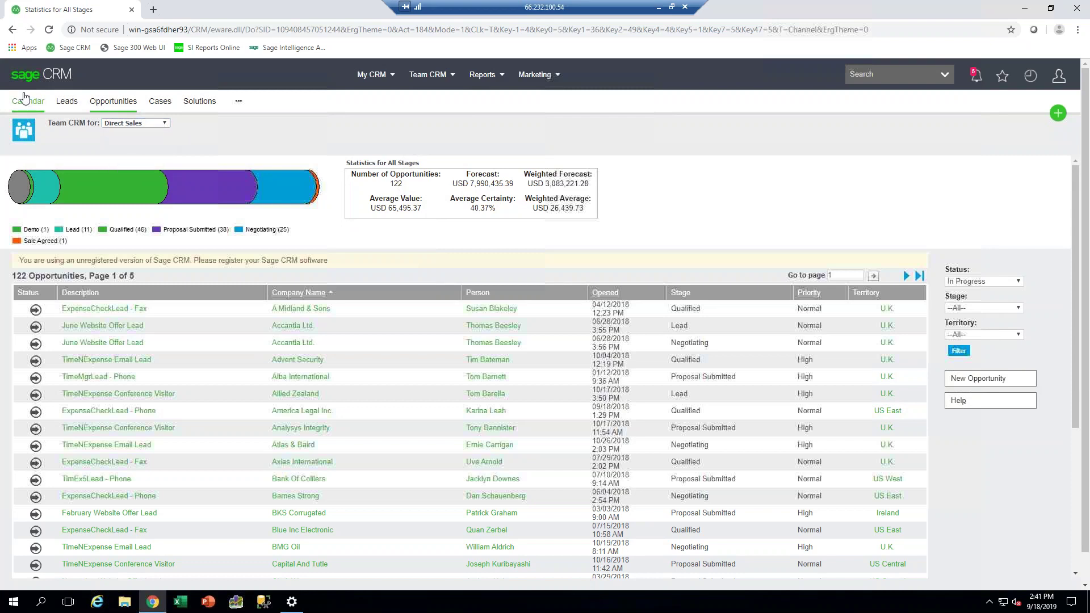
Return to the My CRM opportunities list to compare it with the team's list.
left_click(372, 74)
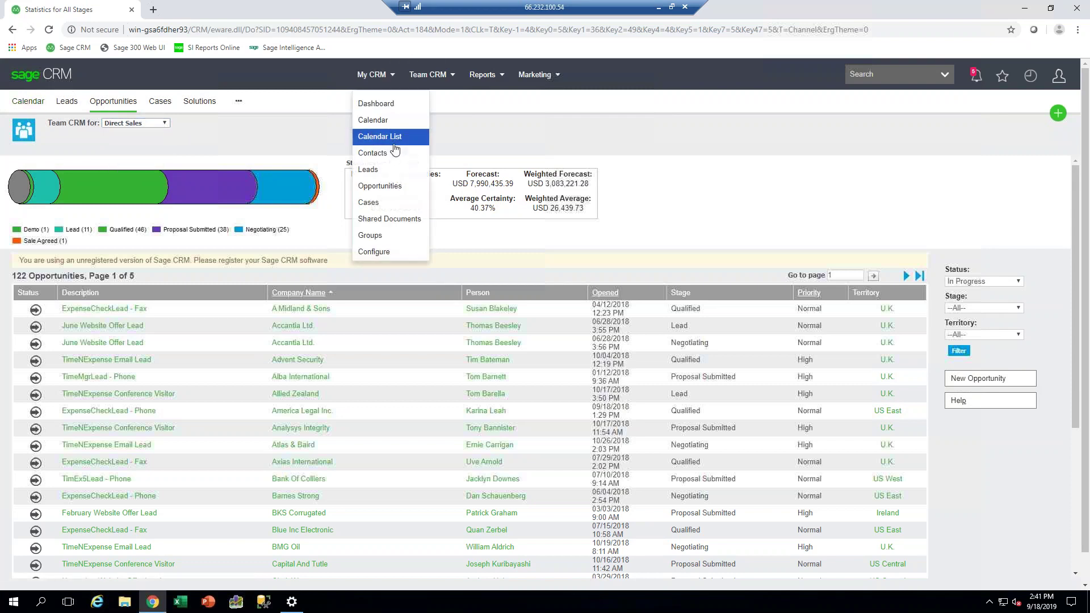
left_click(389, 186)
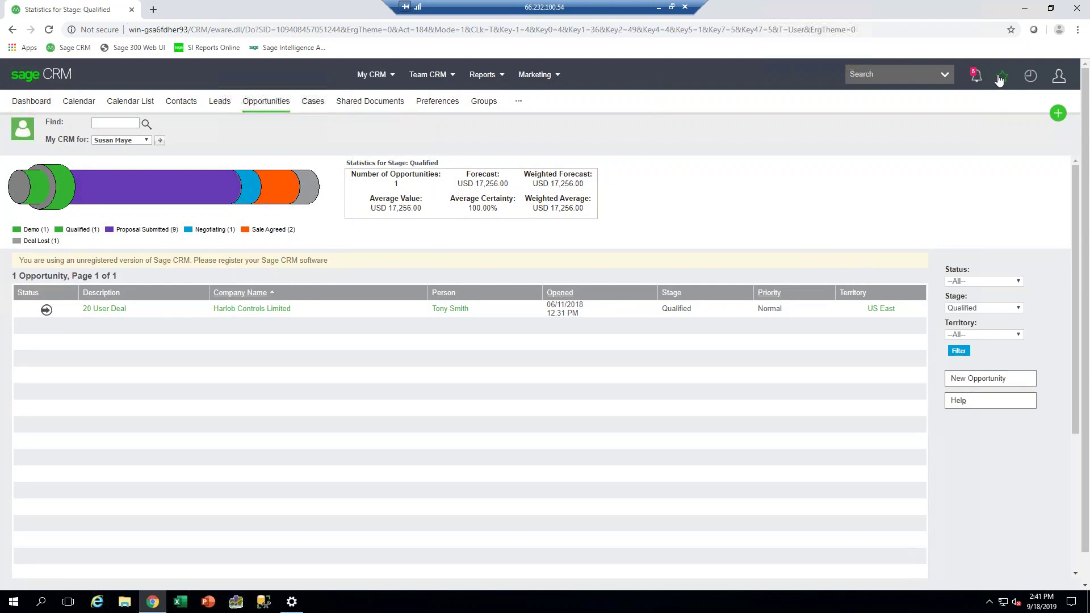
left_click(919, 76)
mouse_move(386, 75)
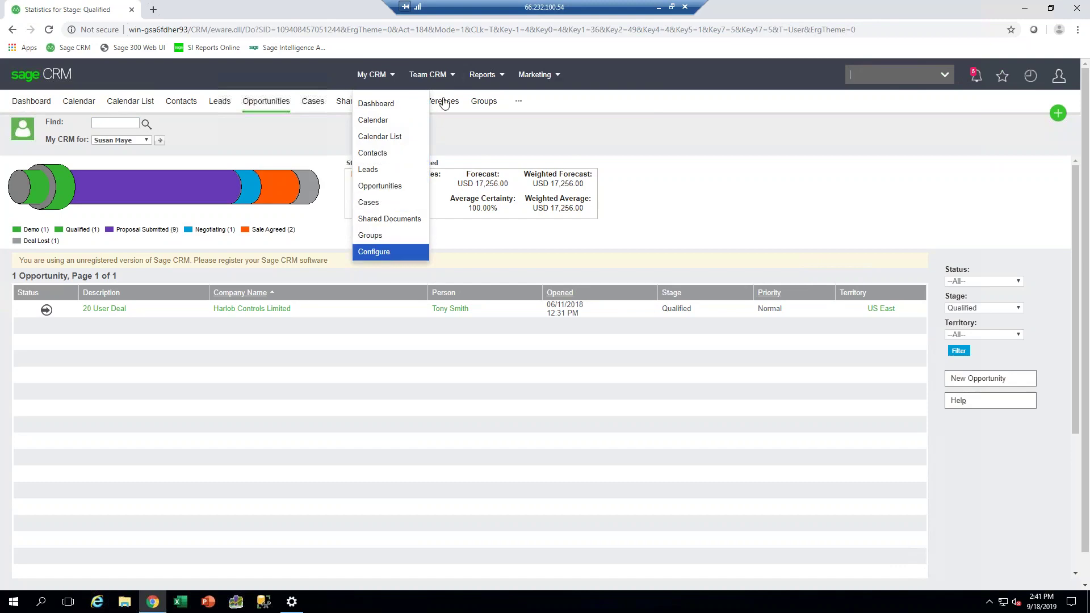
Reopen the Team CRM opportunities and review the available report categories.
left_click(427, 138)
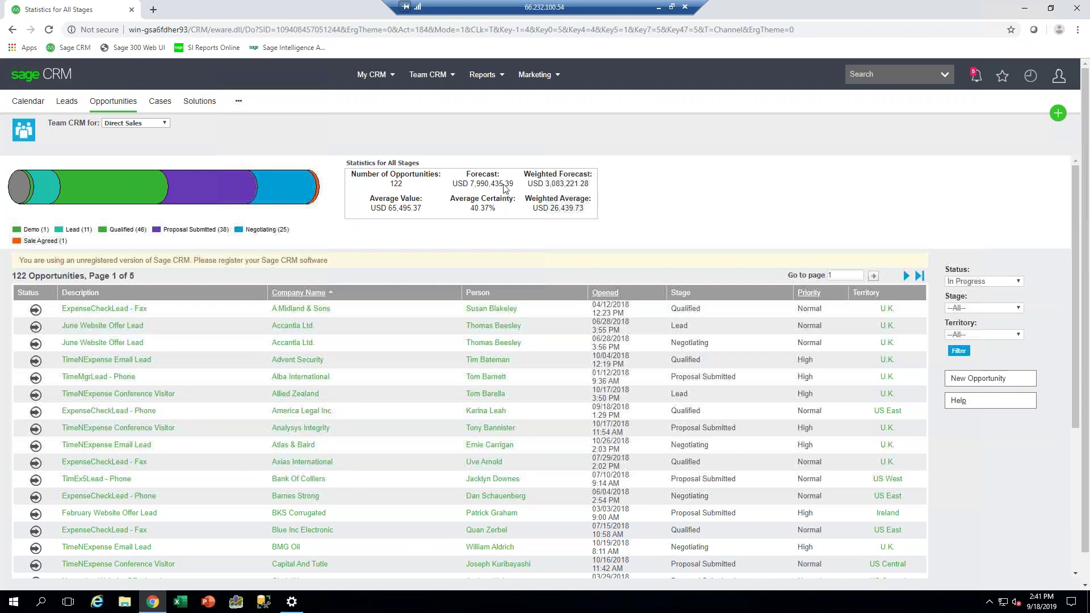
left_click(490, 75)
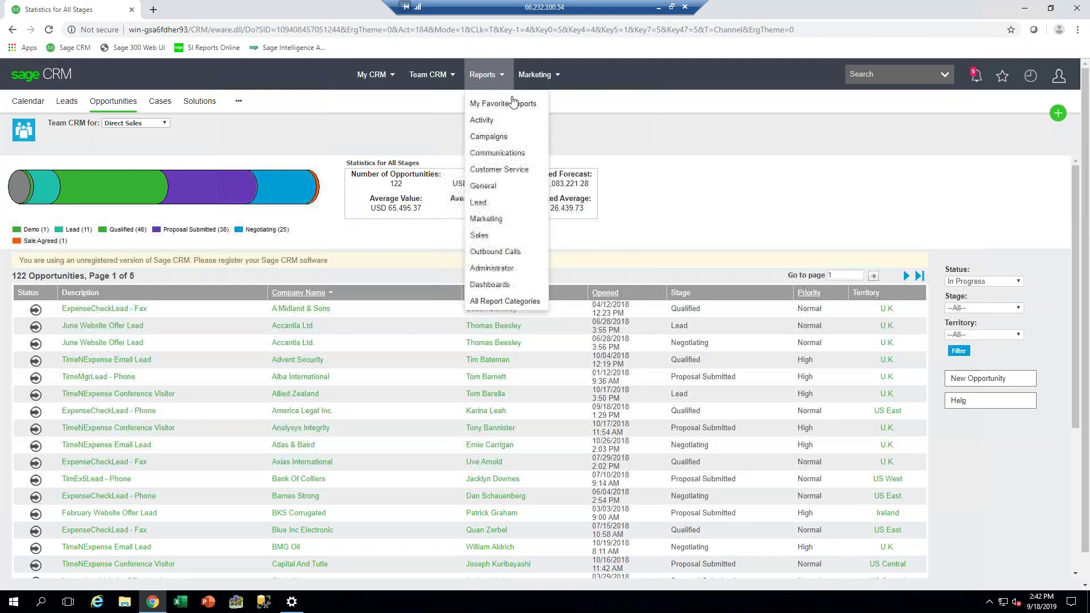
left_click(676, 222)
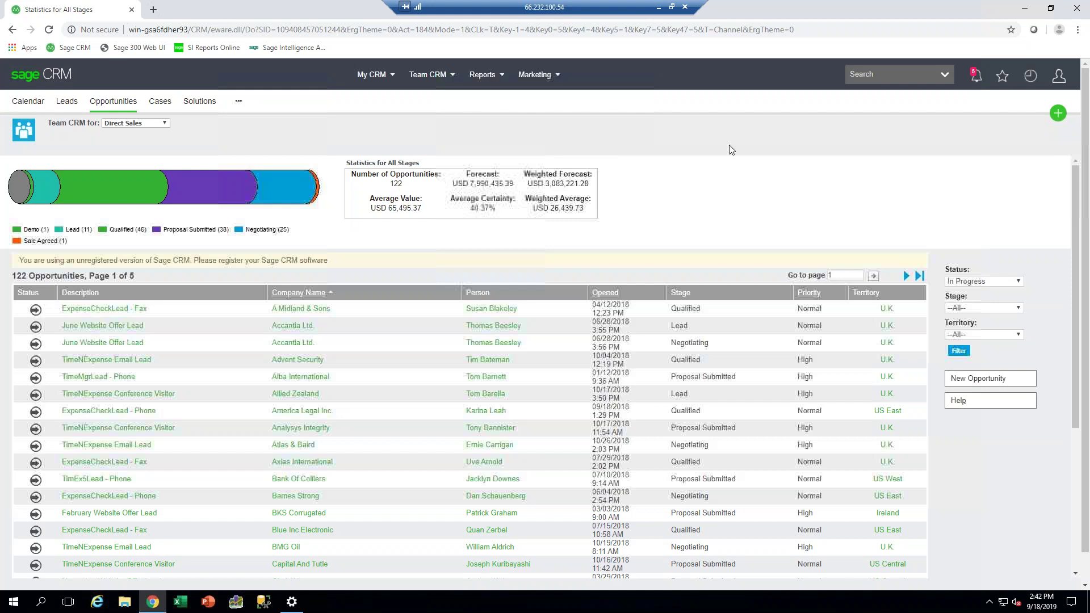
Search for the customer's company by name, review its summary and editable fields, and return to the summary without saving.
left_click(887, 71)
type("mr. ronald black")
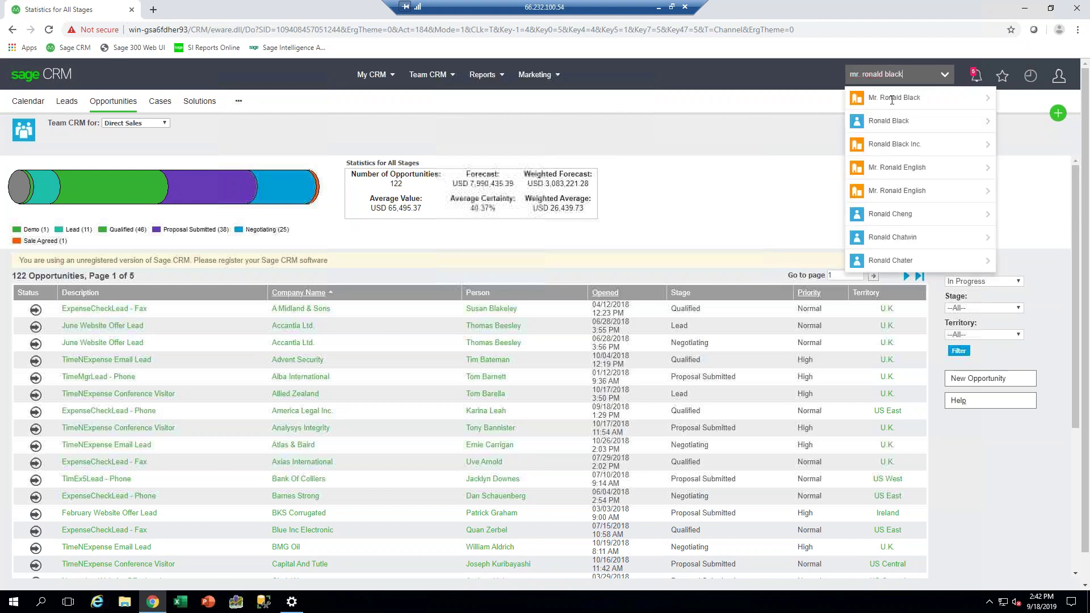
left_click(892, 98)
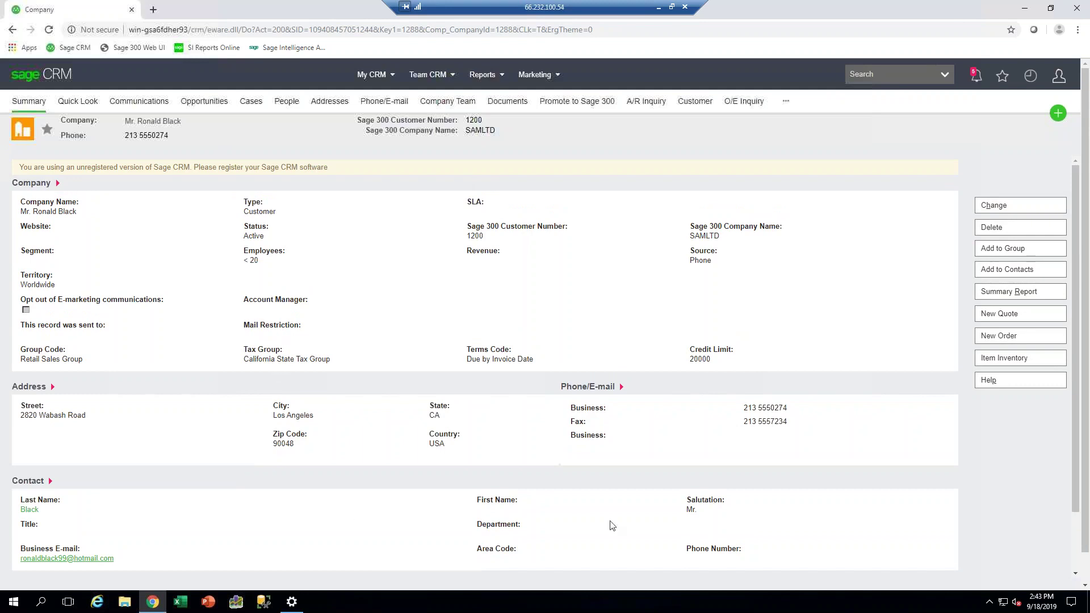
left_click(1004, 210)
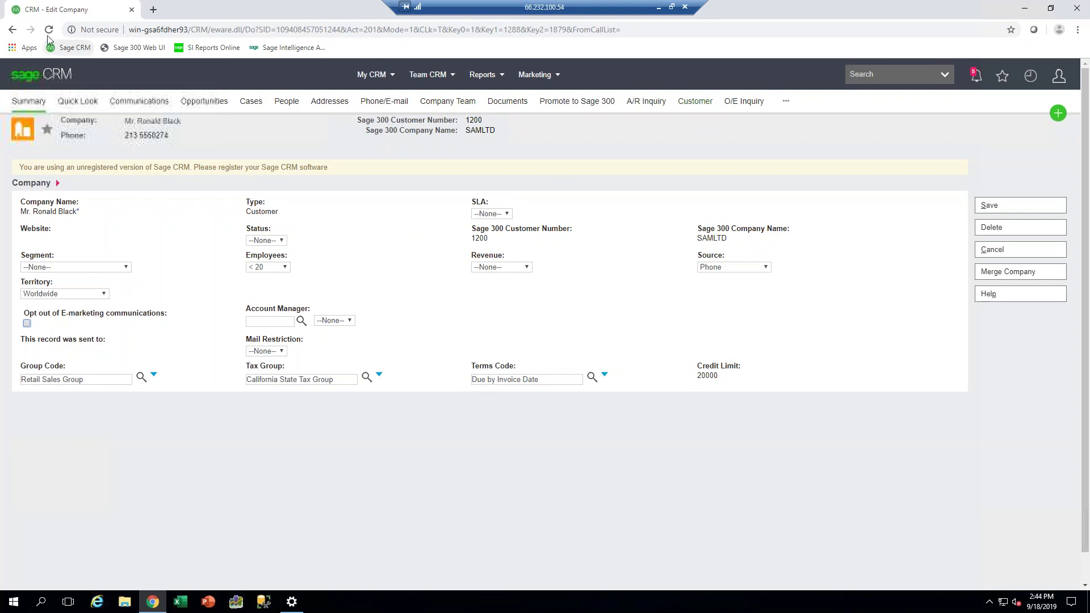
left_click(13, 30)
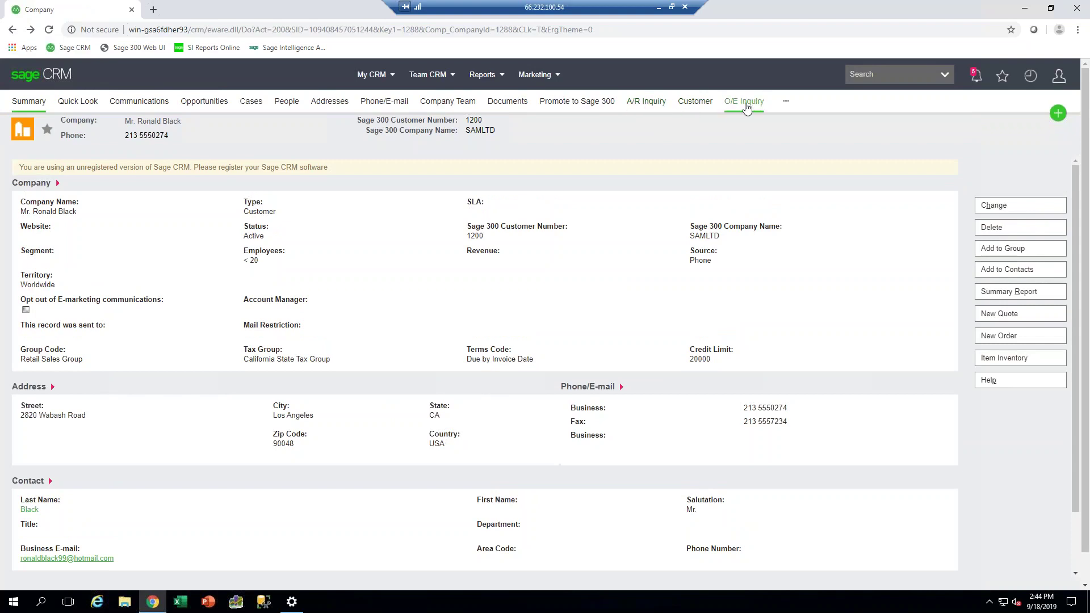
Open the I/C Item Inventory inquiry for the company and examine its quantity columns through Quantity Committed.
left_click(1008, 364)
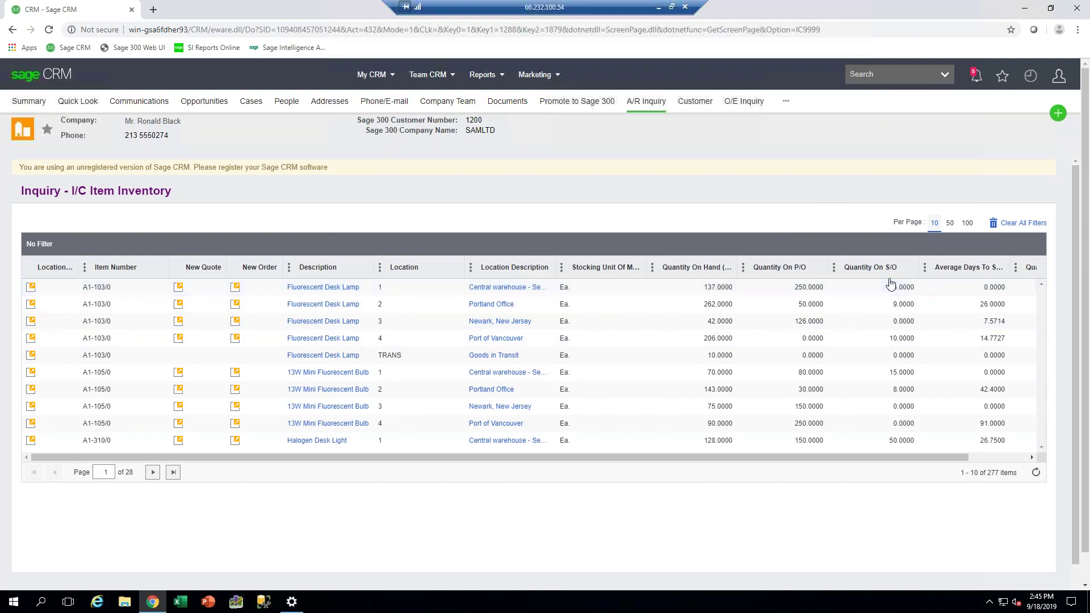
left_click_drag(831, 458, 991, 436)
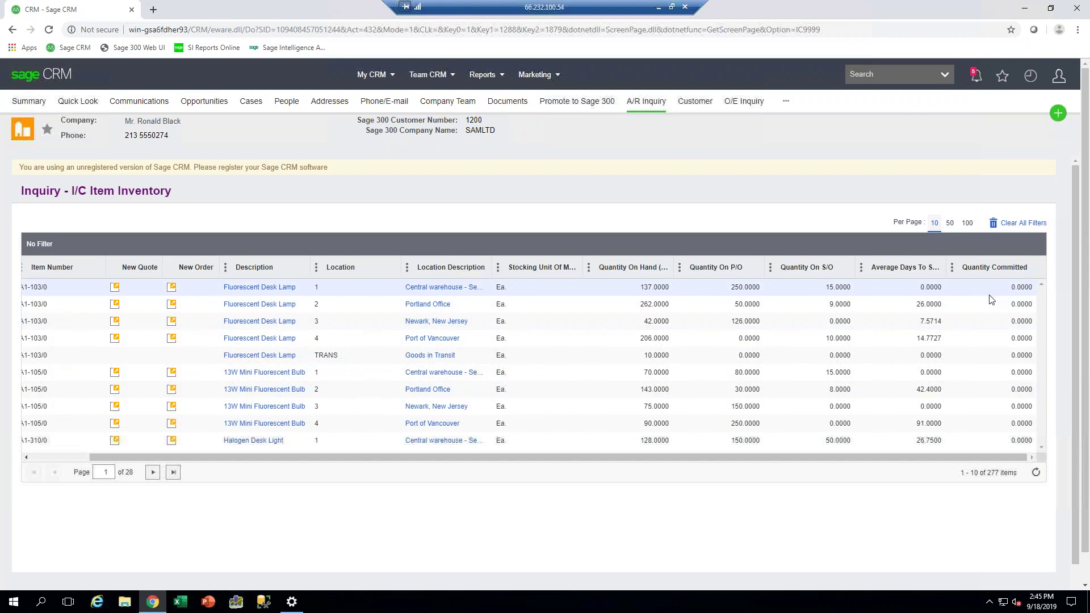
left_click_drag(706, 457, 620, 460)
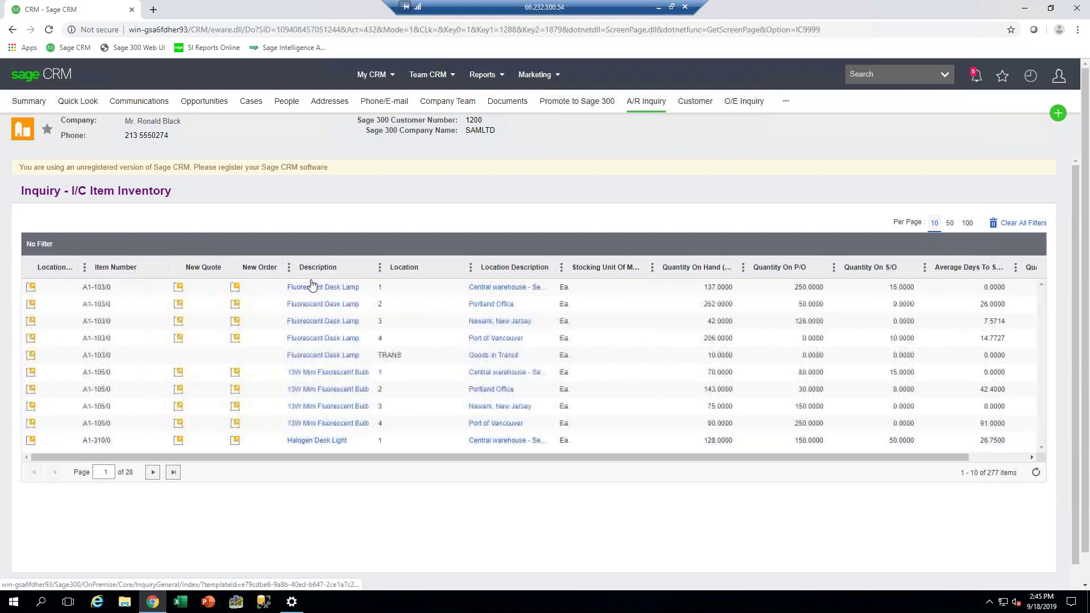
Open the item record of the Fluorescent Desk Lamp (A1-103/0) and review its fields down to the additional item information.
left_click(344, 284)
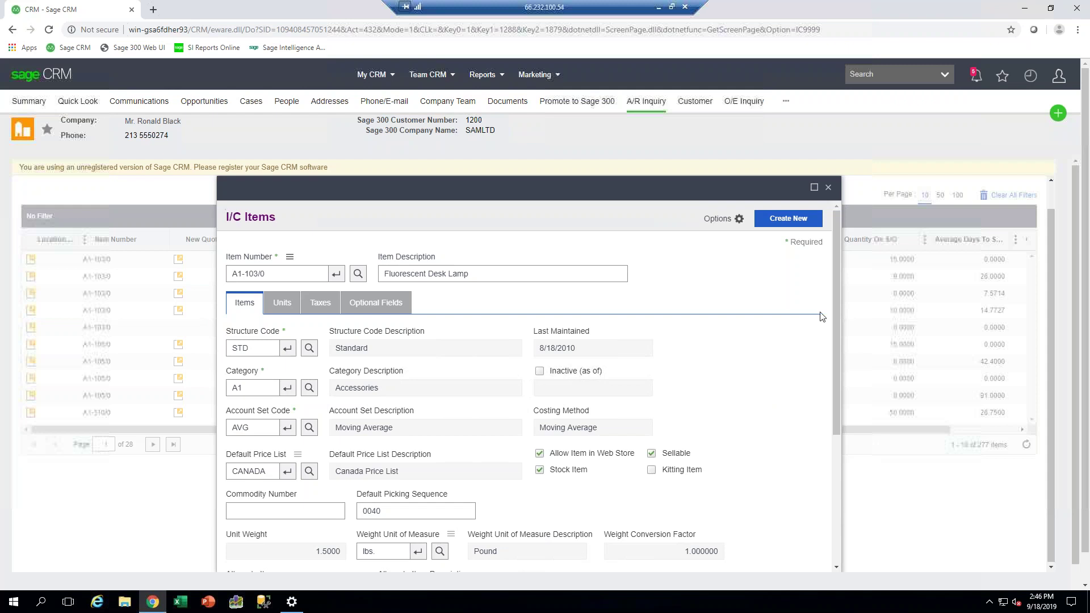
scroll(837, 296, "down", 1)
scroll(842, 315, "down", 2)
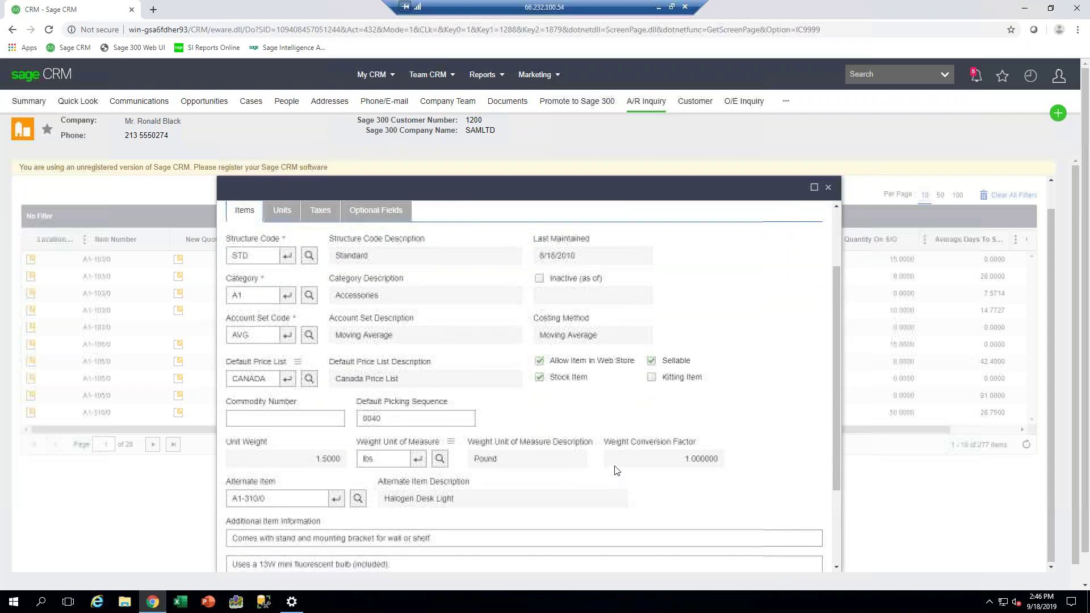
Review the Fluorescent Desk Lamp record from its header and options, and close it to return to the inventory inquiry.
left_click_drag(836, 423, 847, 330)
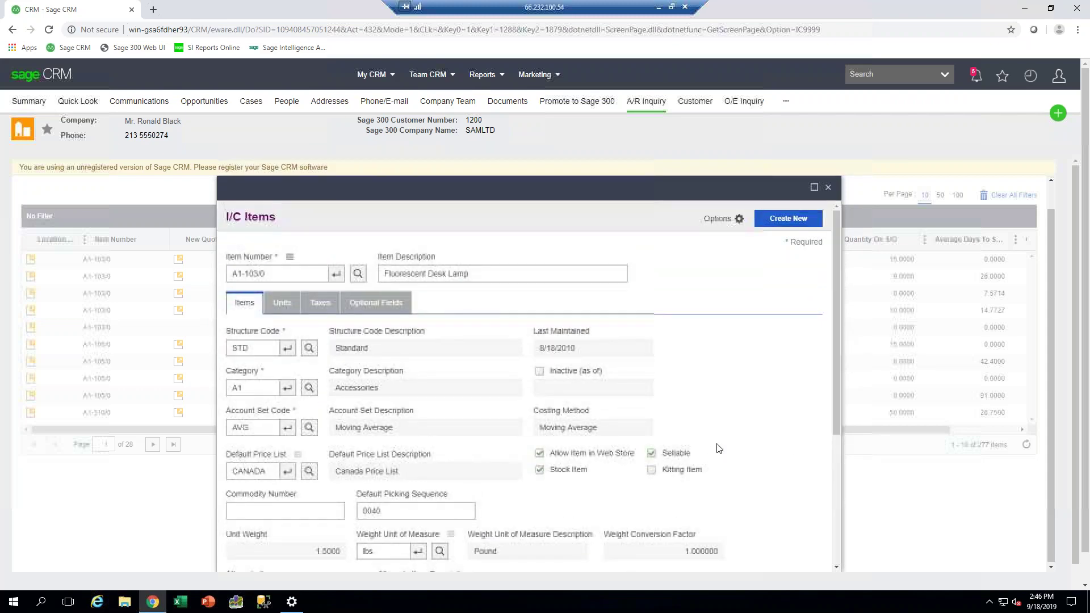
left_click(737, 219)
mouse_move(721, 225)
left_click(828, 189)
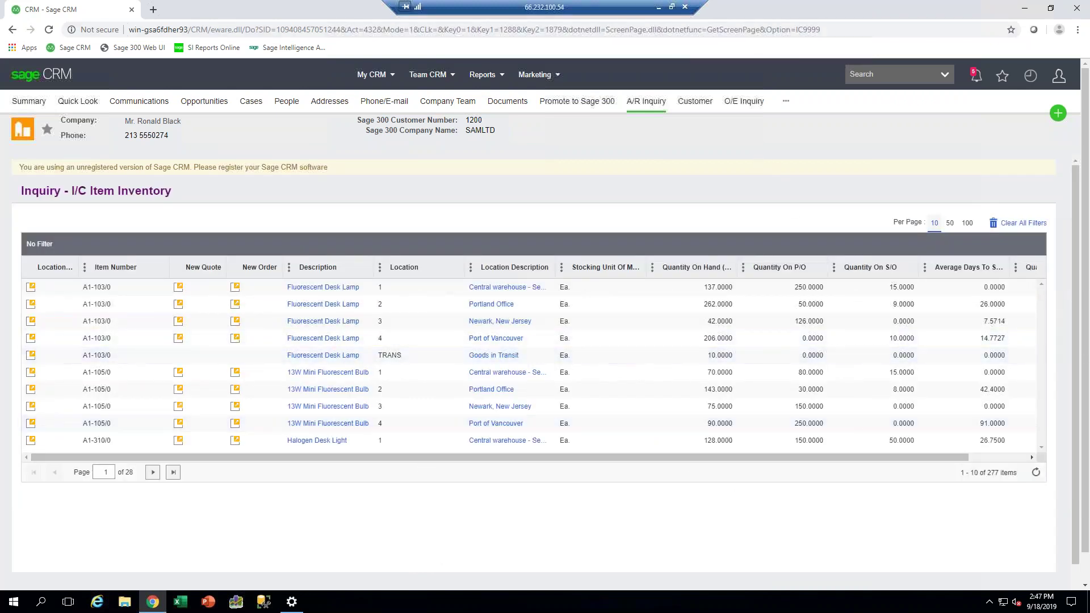
View the company's A/R inquiry choices, and open its O/E All Orders inquiry to examine the order columns.
left_click(646, 106)
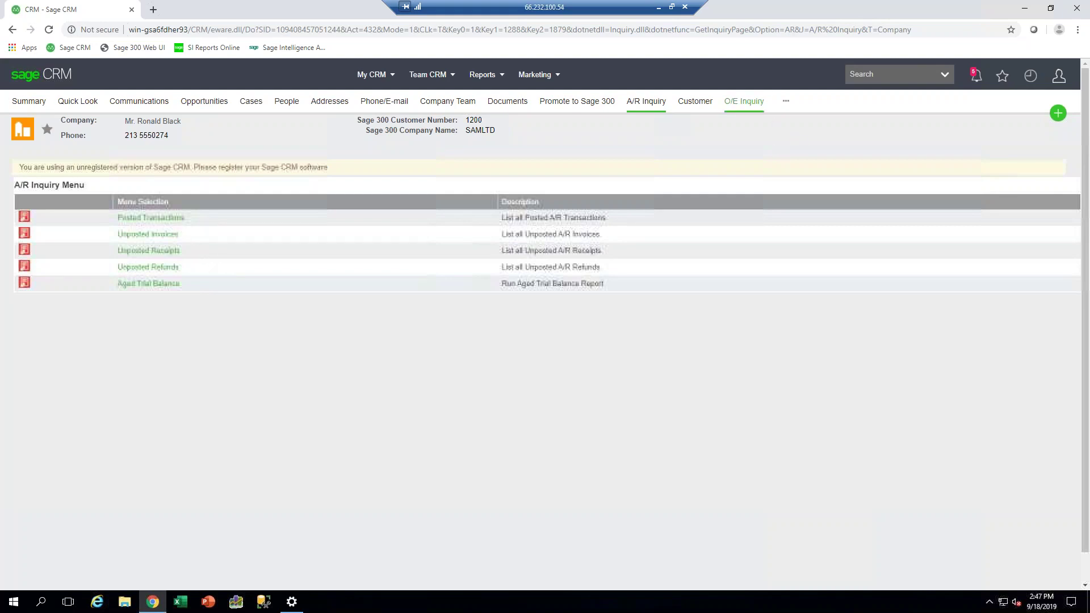
left_click(748, 102)
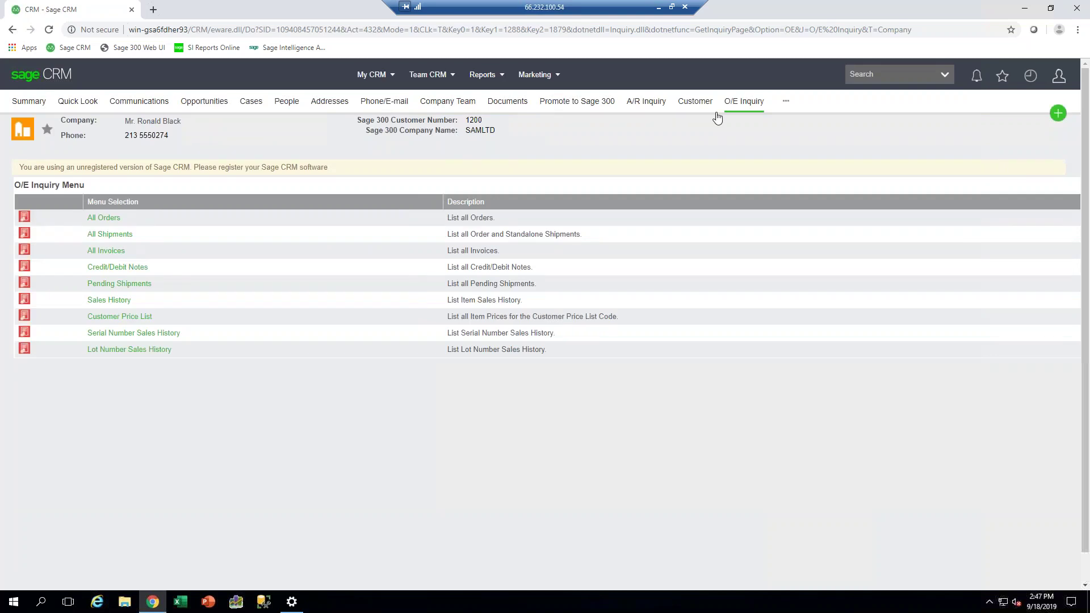
left_click(104, 219)
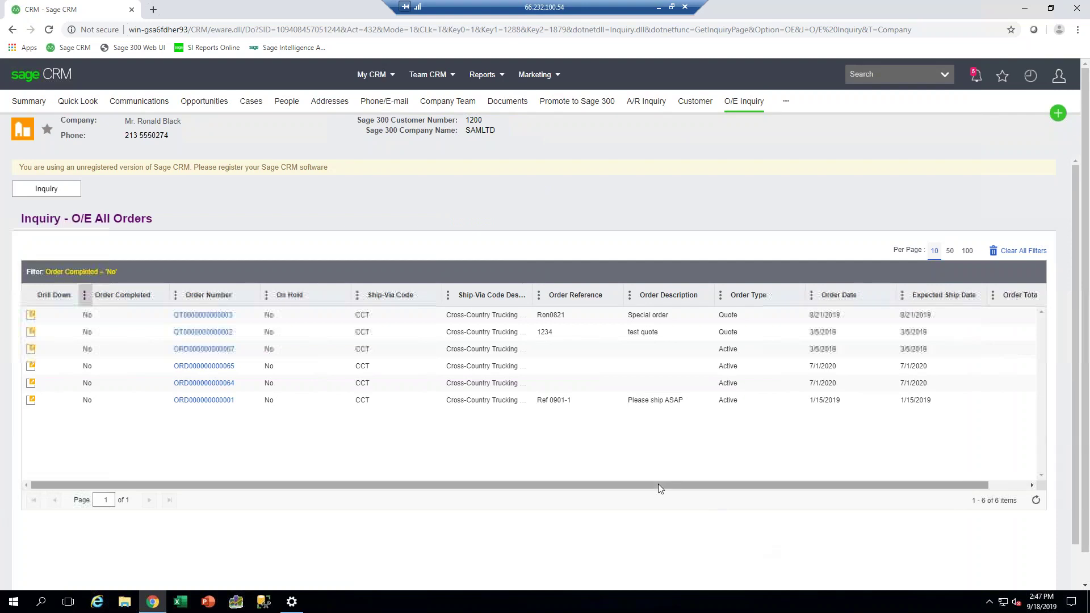
mouse_move(656, 485)
left_mouse_down()
mouse_move(729, 493)
mouse_move(654, 500)
left_mouse_up()
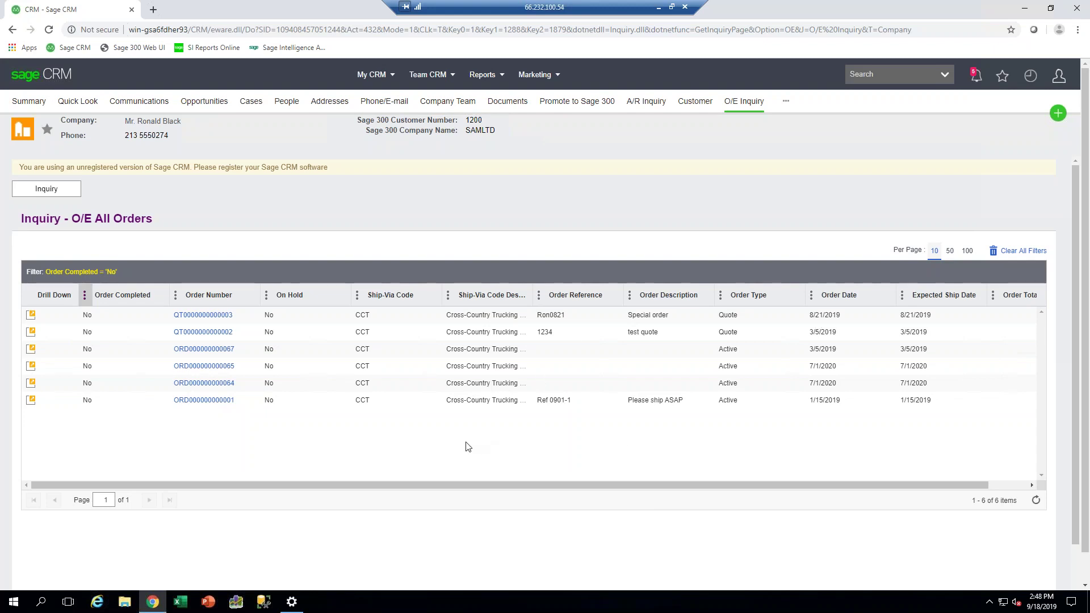
Open the order described as "Please ship ASAP", review its header, item lines and stock quantities, and close it without posting.
left_click(200, 401)
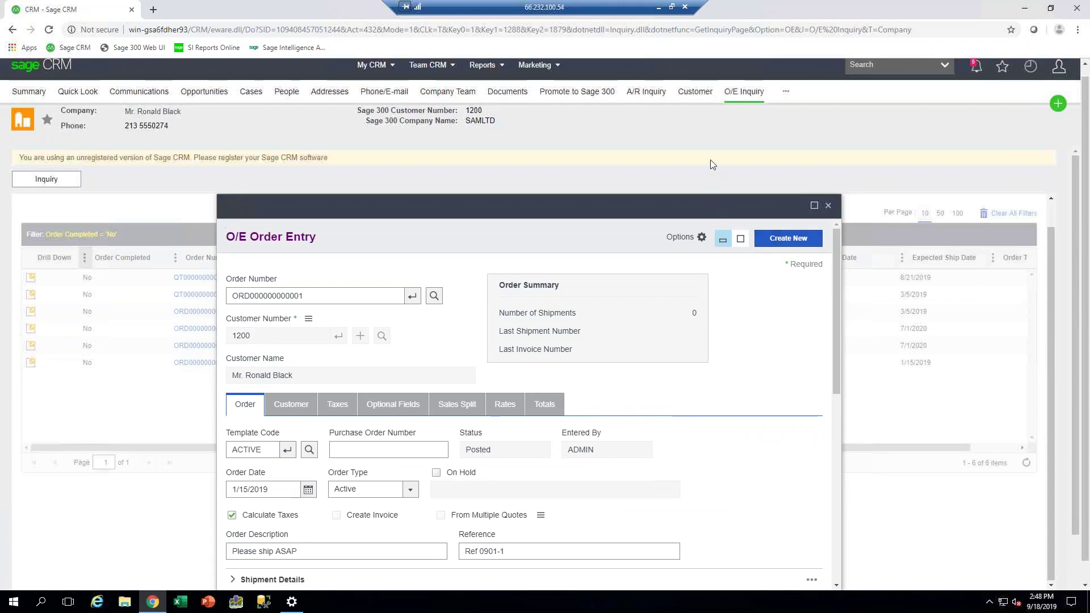
scroll(830, 322, "down", 3)
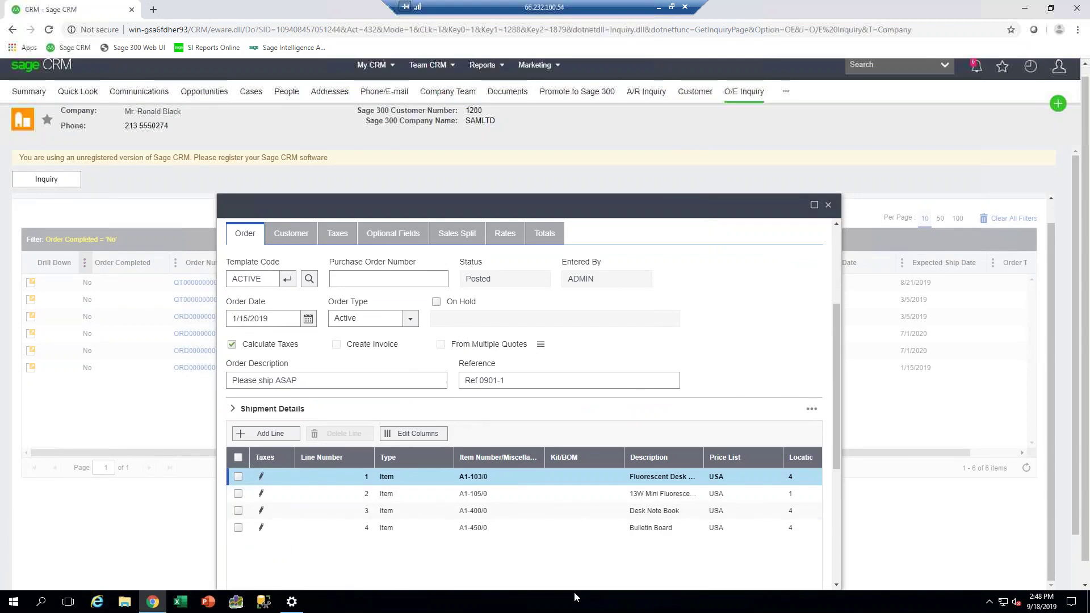
scroll(594, 561, "down", 3)
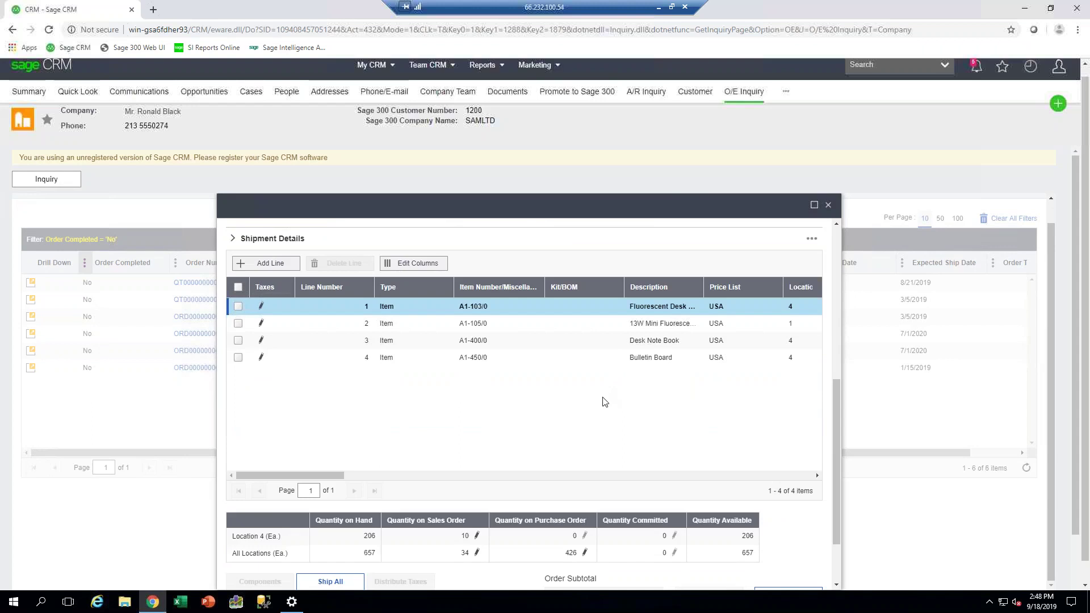
scroll(605, 402, "down", 2)
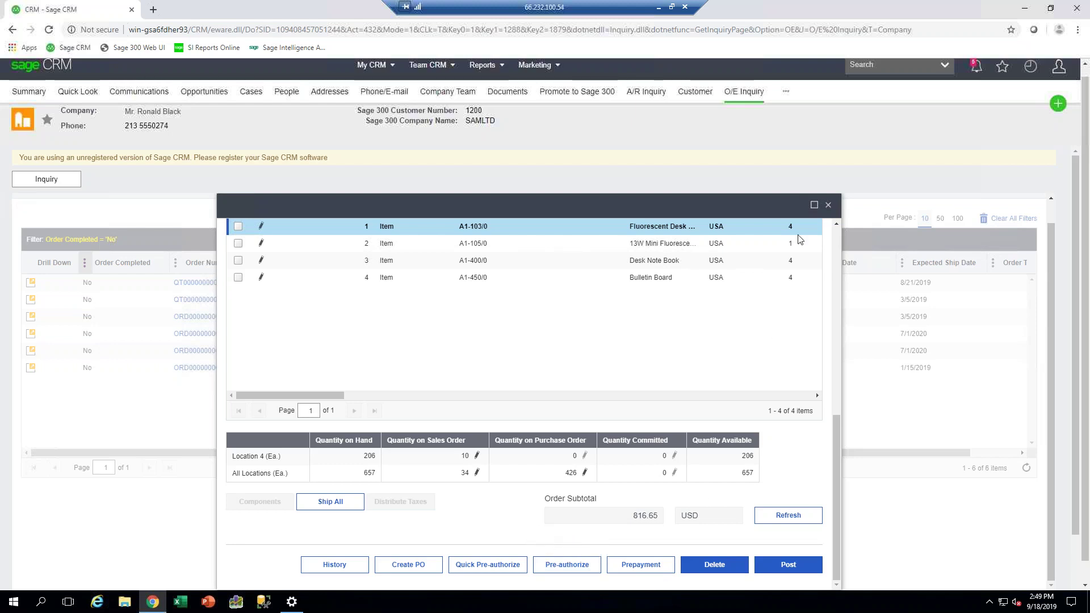
left_click(827, 206)
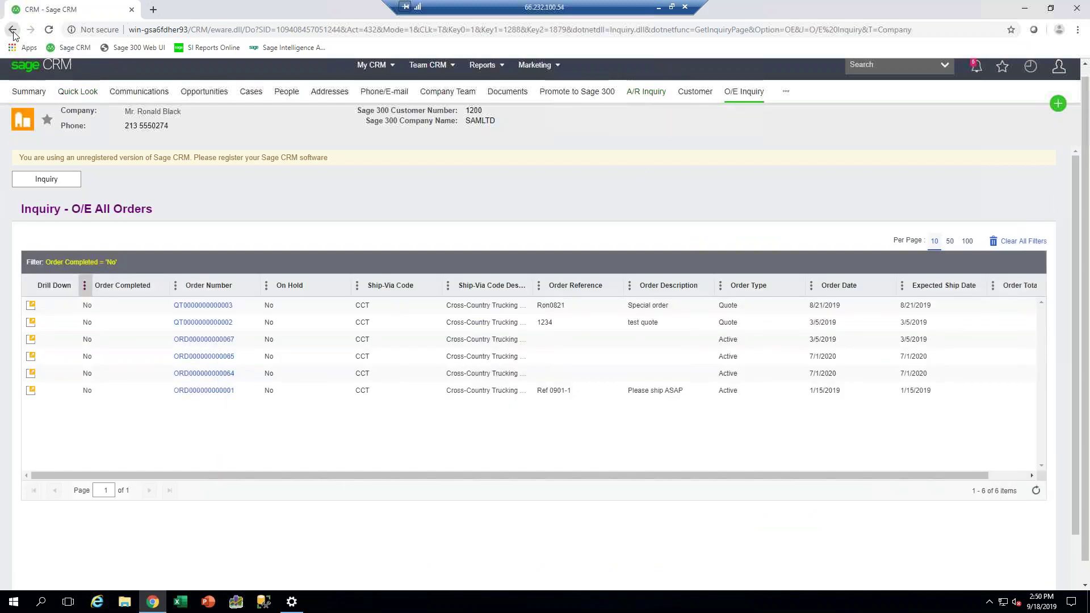
scroll(245, 259, "up", 1)
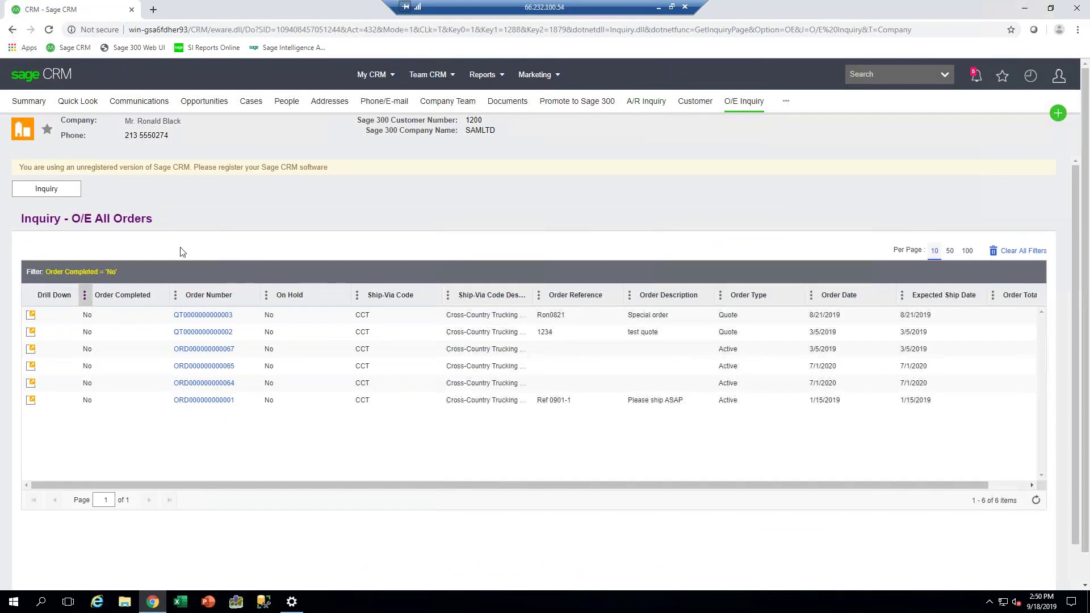
Return to the O/E inquiry choices and open the company's Sales History, examining its columns through Currency.
left_click(48, 30)
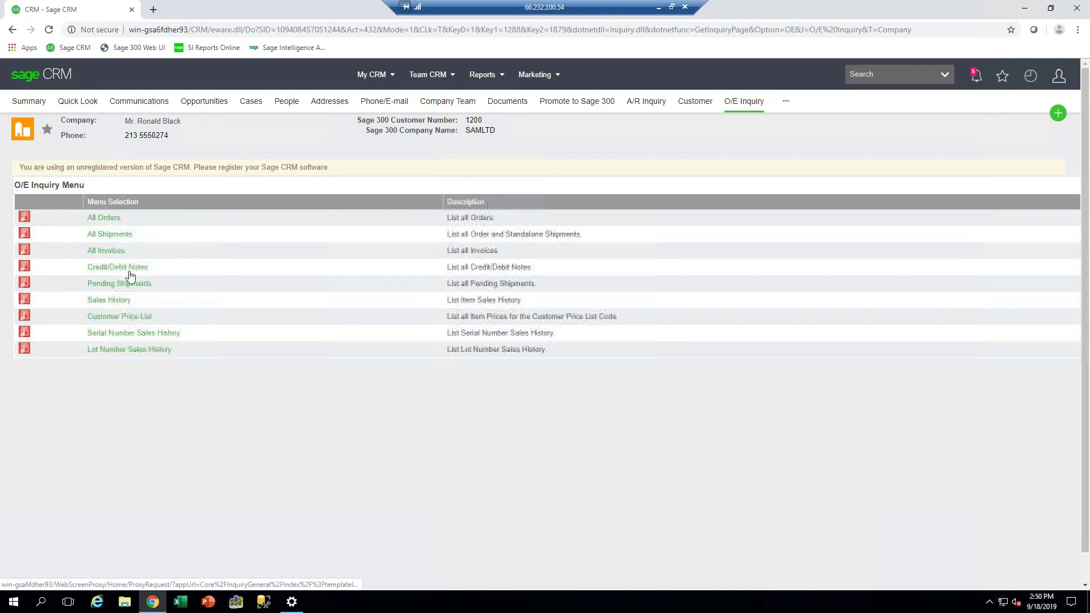
left_click(118, 301)
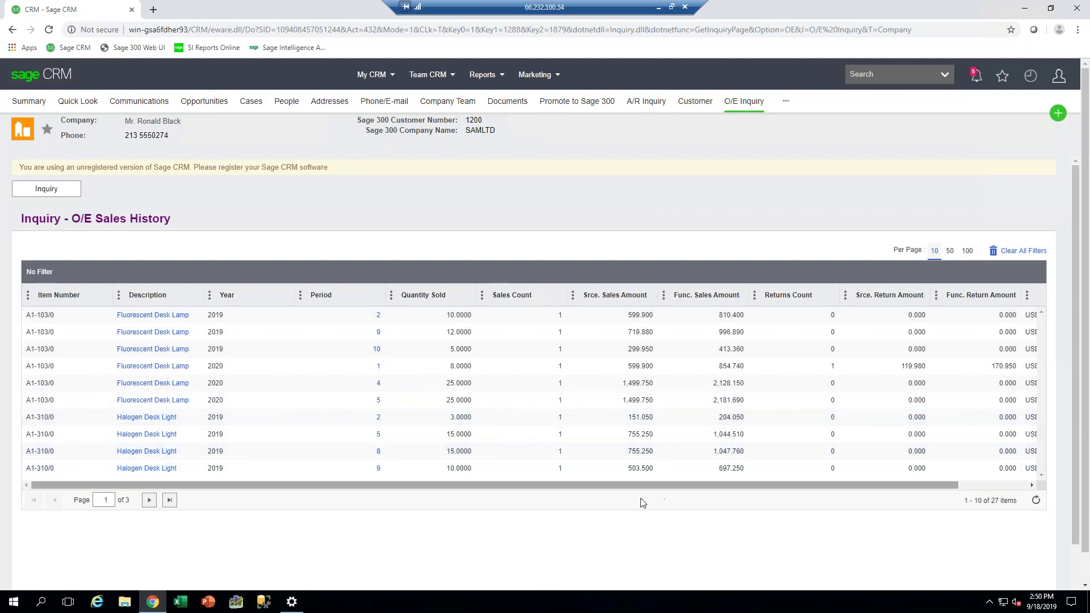
scroll(696, 484, "right", 3)
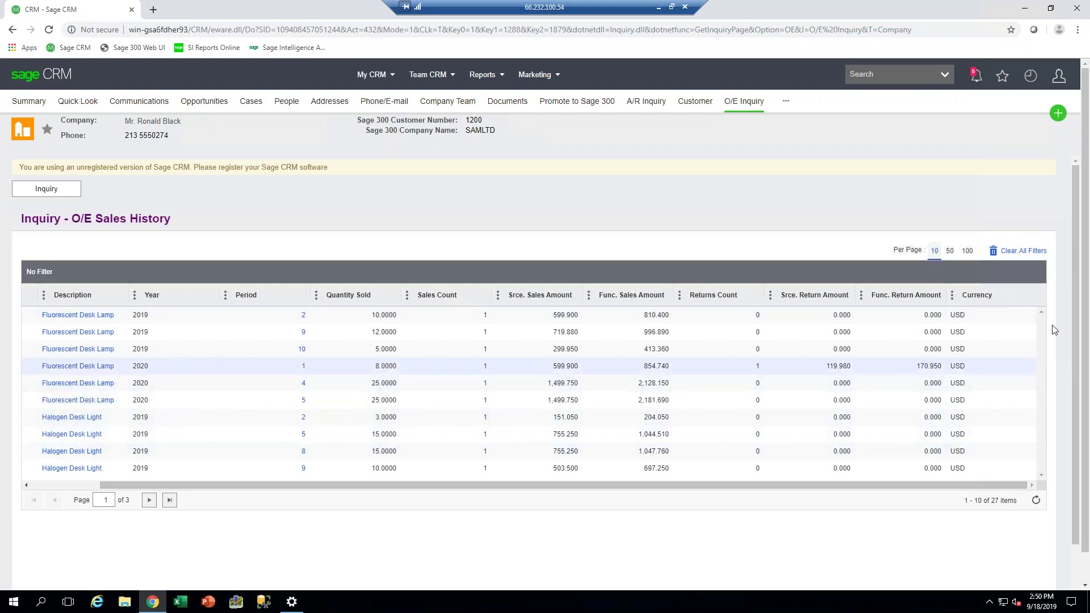
View the company's A/R inquiry choices again and open its integrated A/R Customers record.
left_click(646, 104)
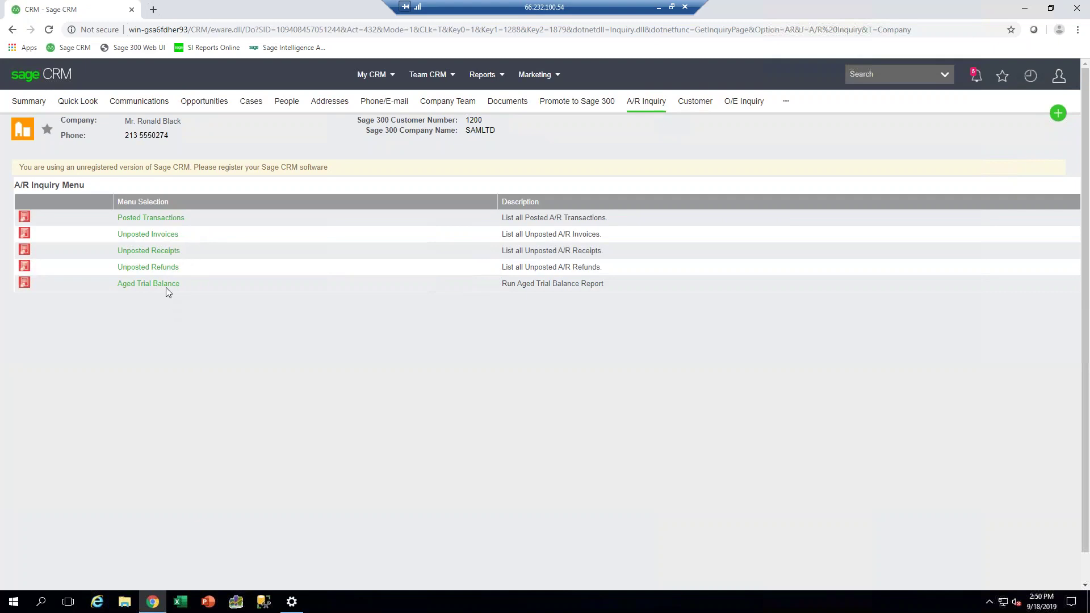
left_click(695, 102)
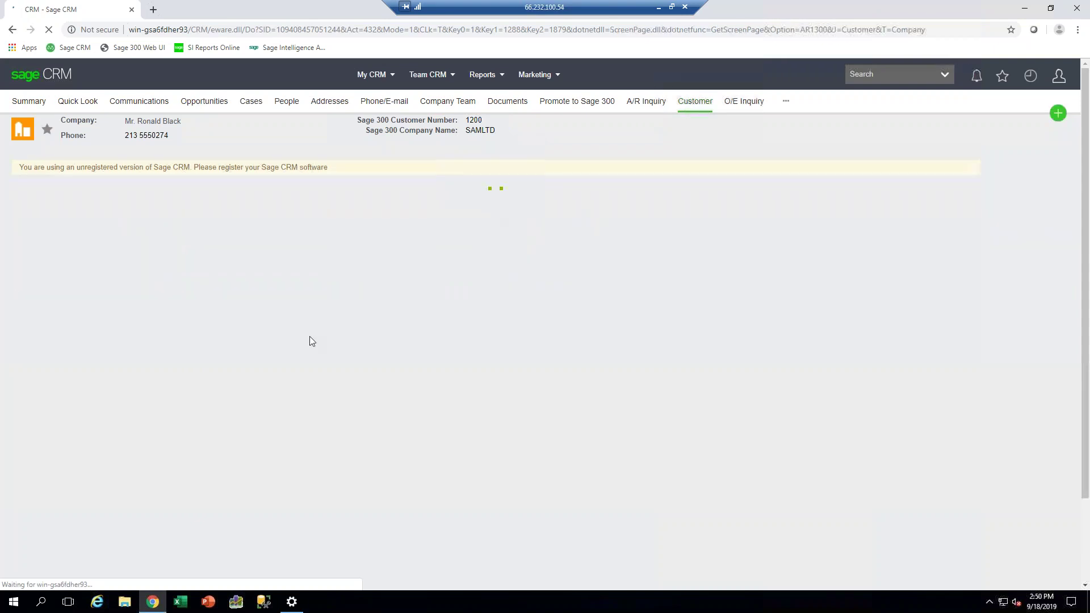
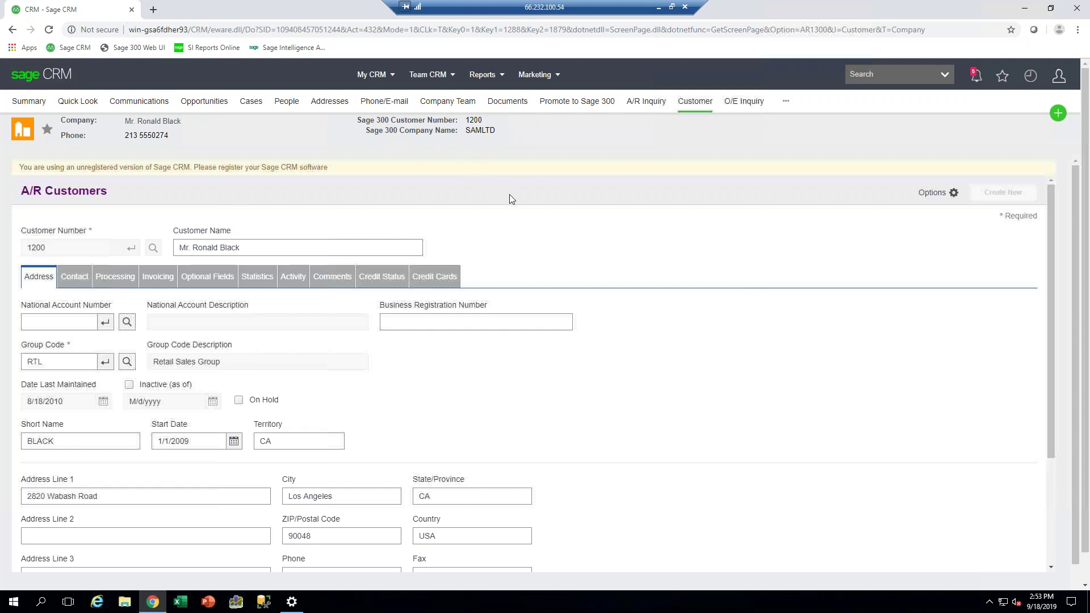
Review the pending reminder notifications and close the list without dismissing or snoozing any.
left_click(977, 79)
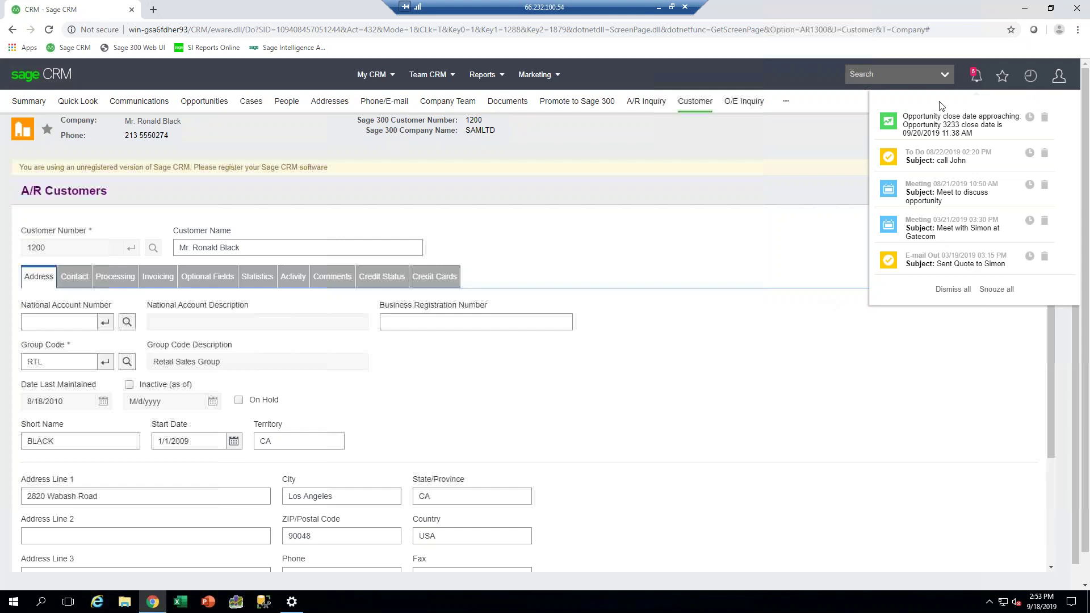
left_click(983, 84)
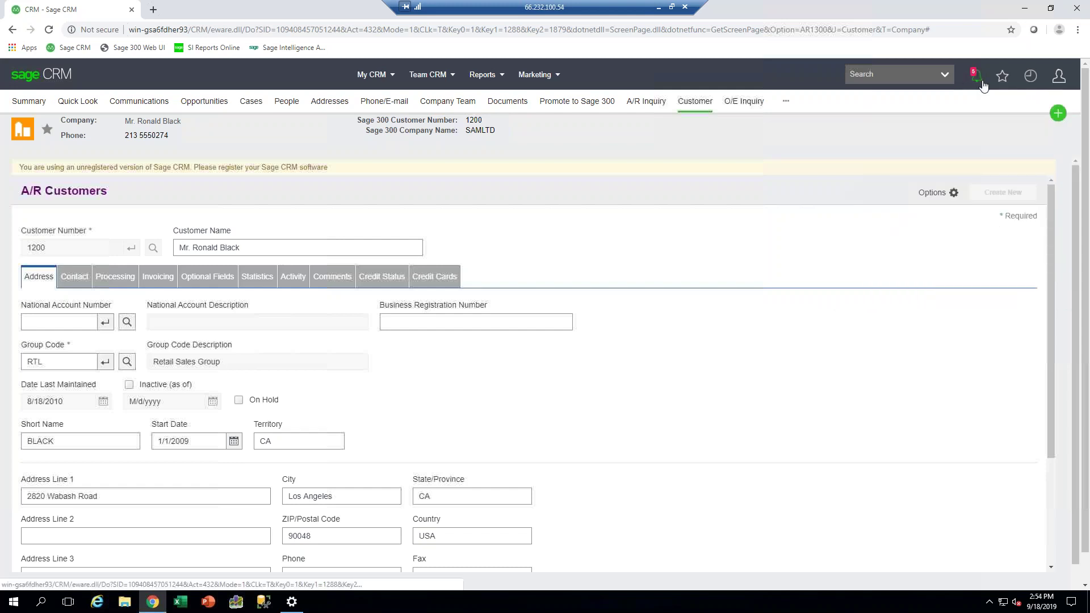